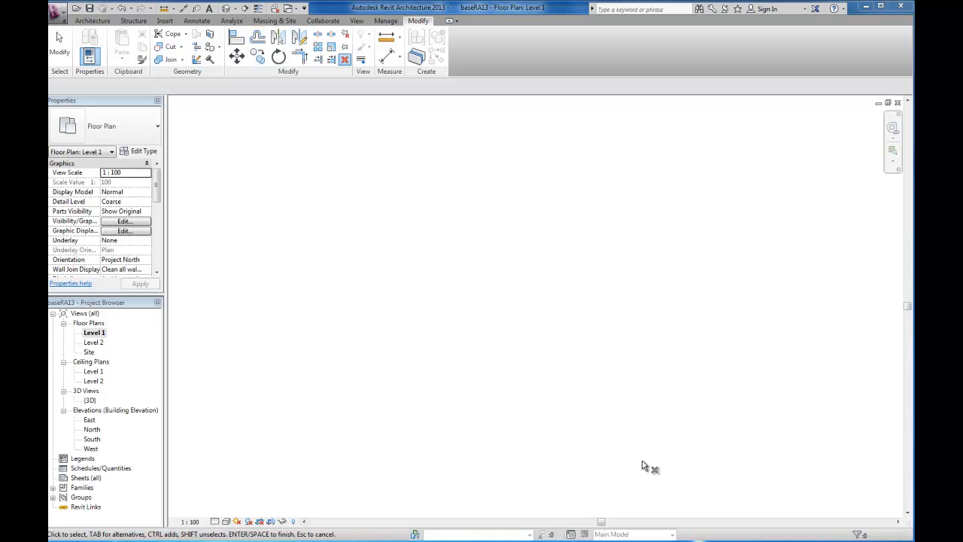
Draw a closed rectangle of Generic - 200mm basic walls about 11.7 wide by 10.3 high
click(93, 20)
click(89, 38)
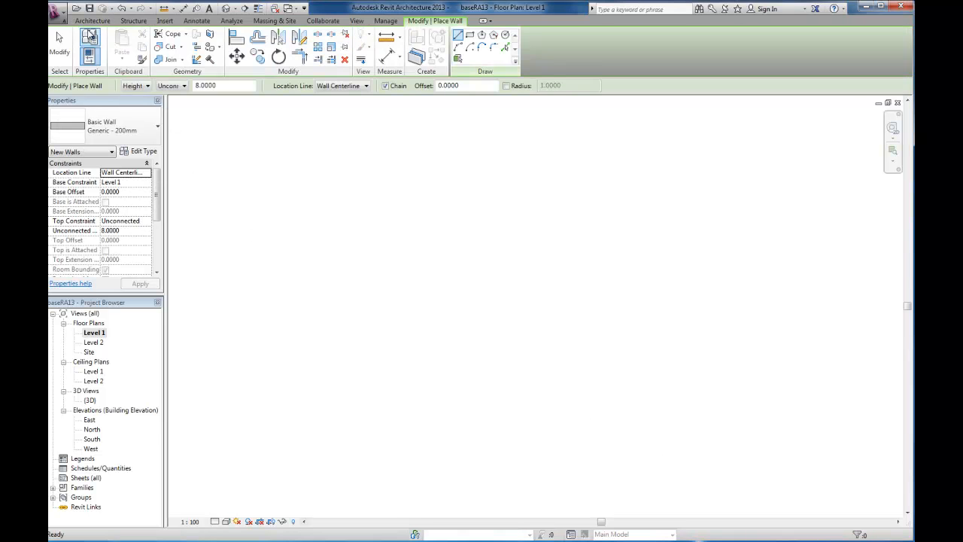
click(473, 36)
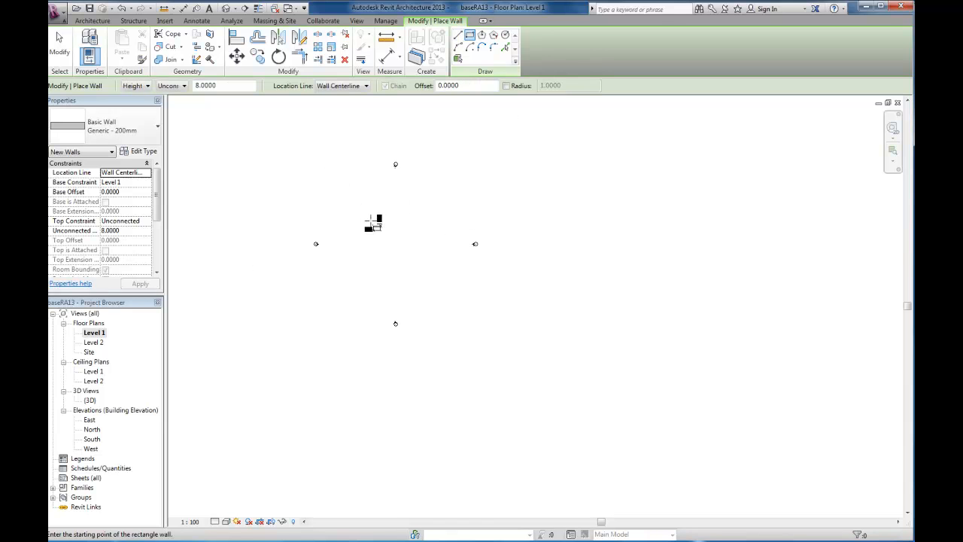
click(347, 211)
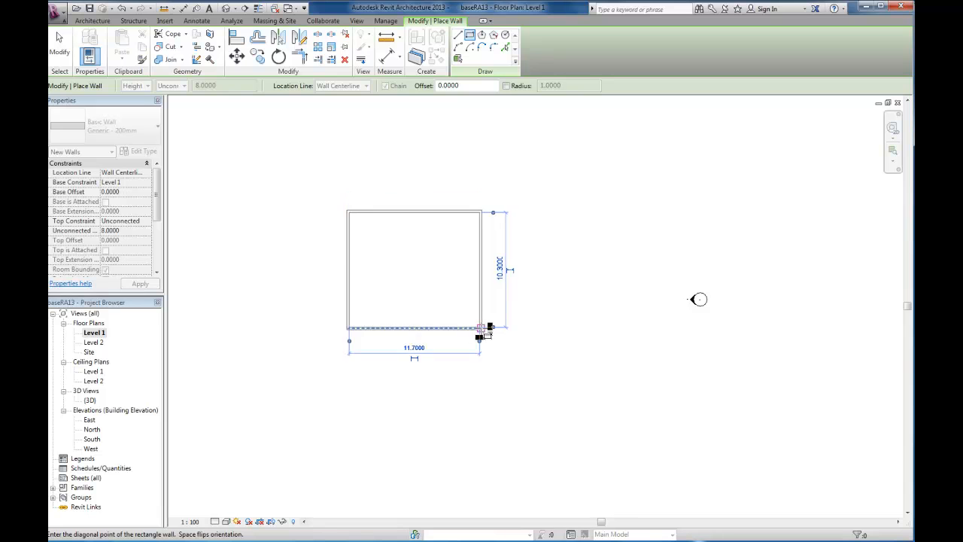
click(478, 328)
scroll(379, 254, up, 3)
scroll(414, 252, up, 2)
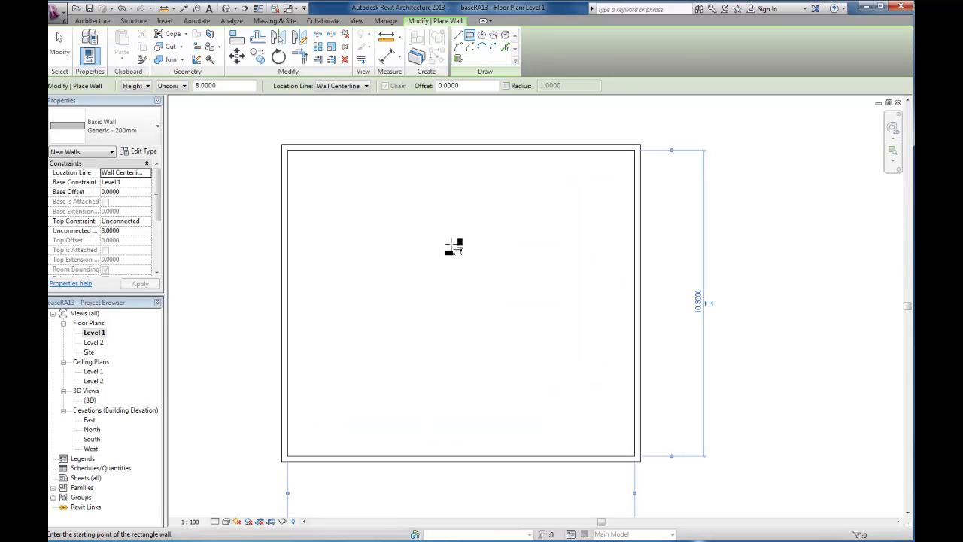
Draw chained straight partitions from the upper outer wall's midpoint downward, then across to the right outer wall about 4.8 below the upper wall
click(457, 34)
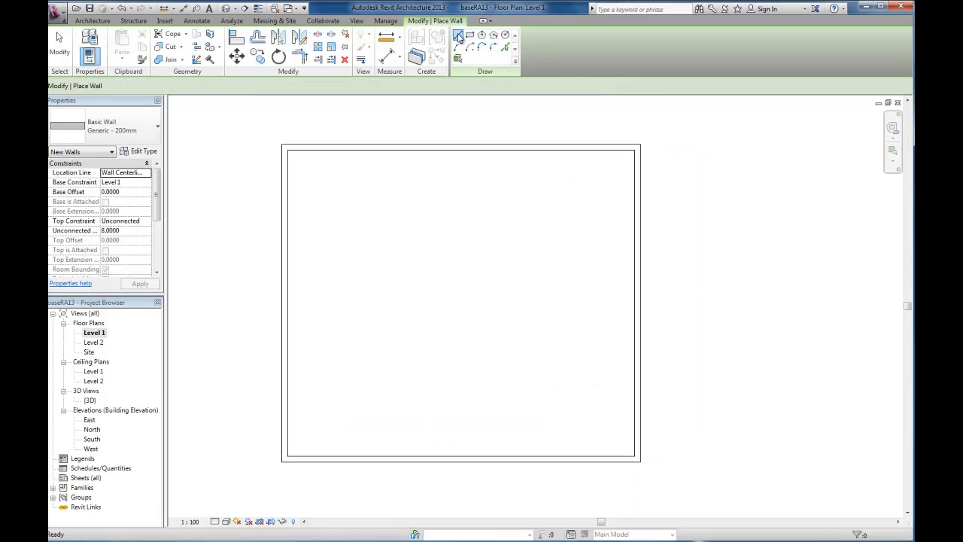
click(460, 148)
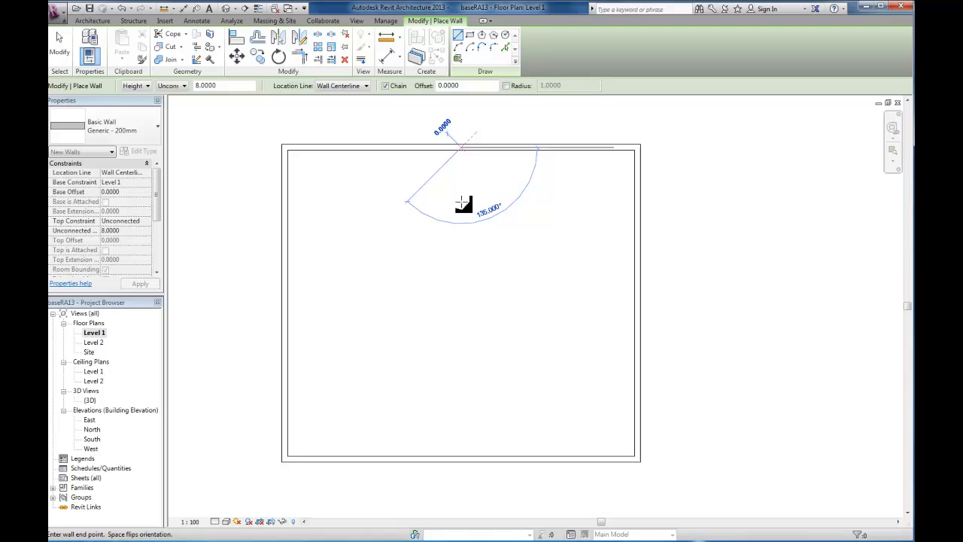
click(461, 293)
click(636, 294)
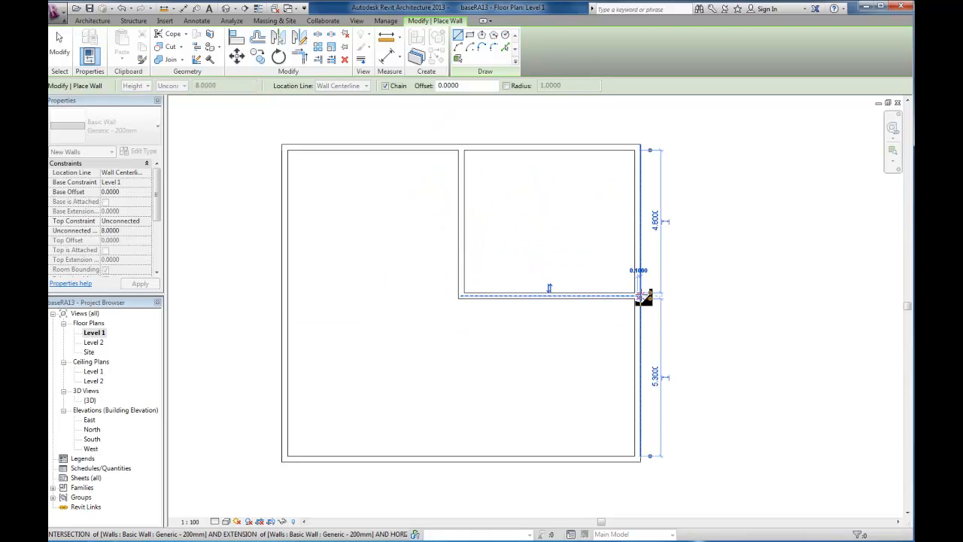
key(Escape)
key(Escape)
Set the distance between the left outer wall and the vertical partition to 1.2 using its temporary dimension
click(462, 254)
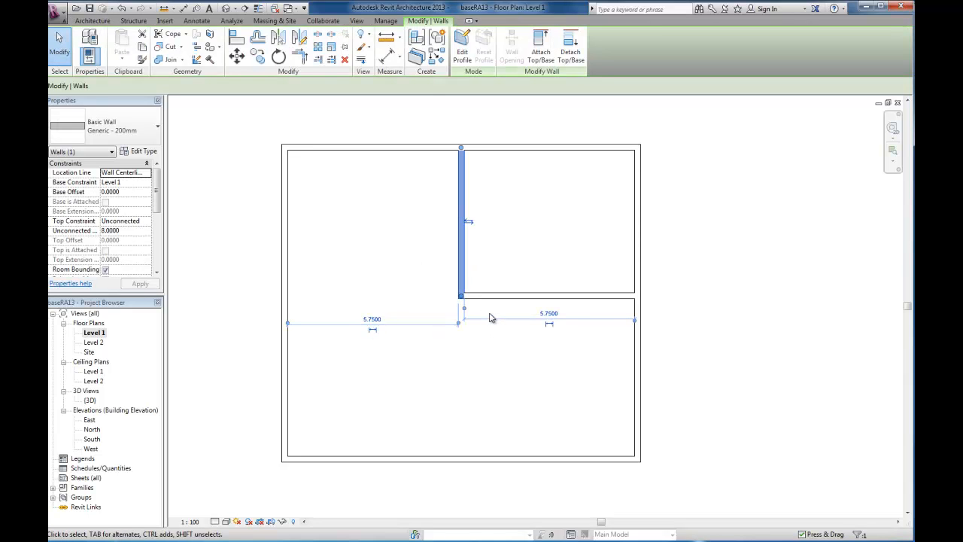
click(461, 314)
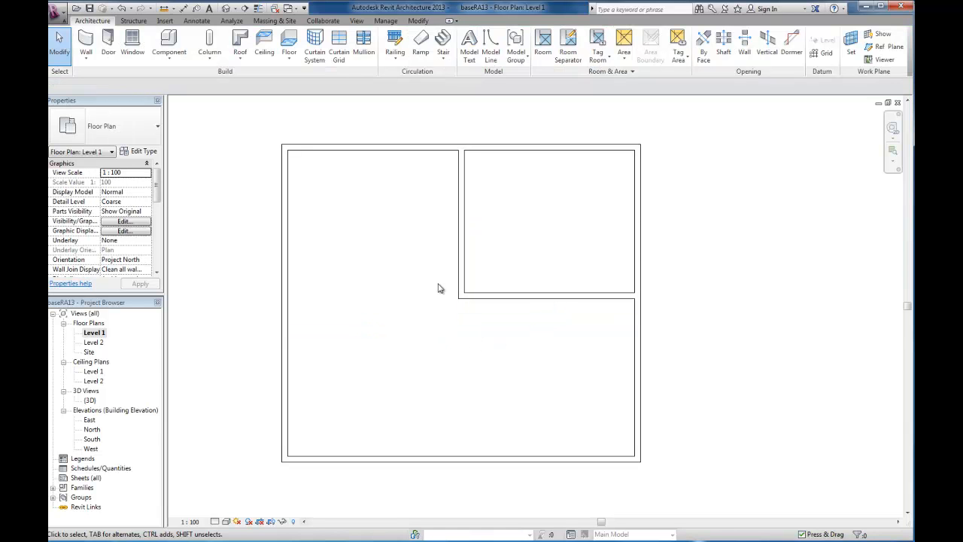
click(467, 253)
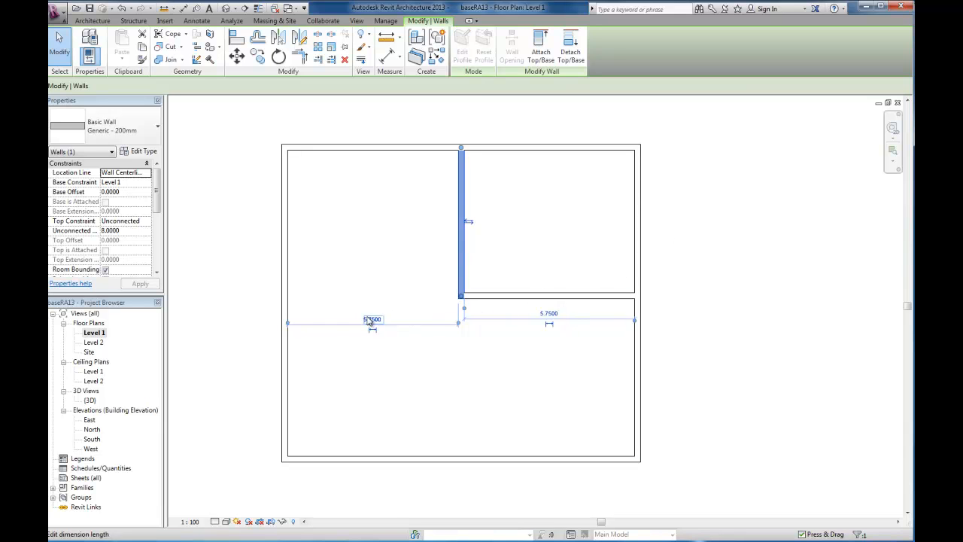
click(370, 320)
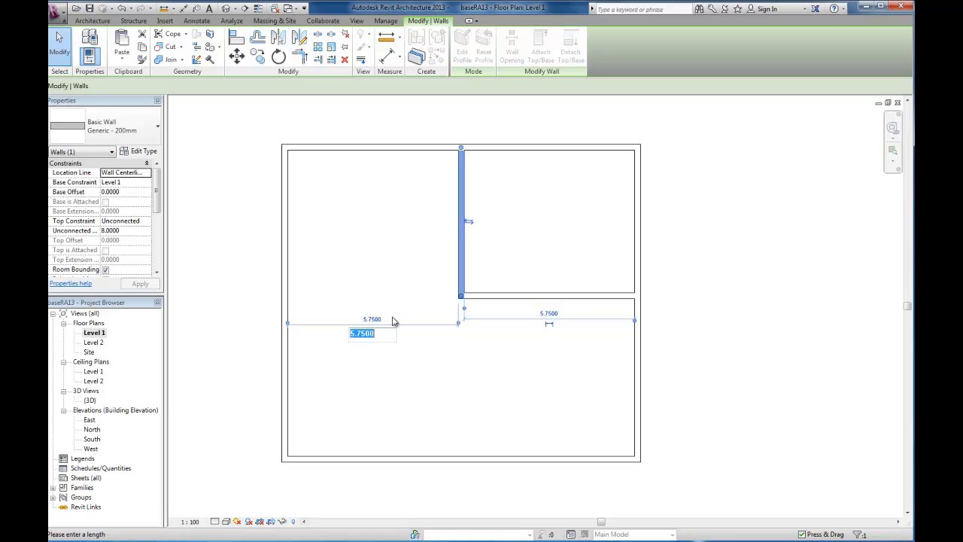
text(1.2)
key(Return)
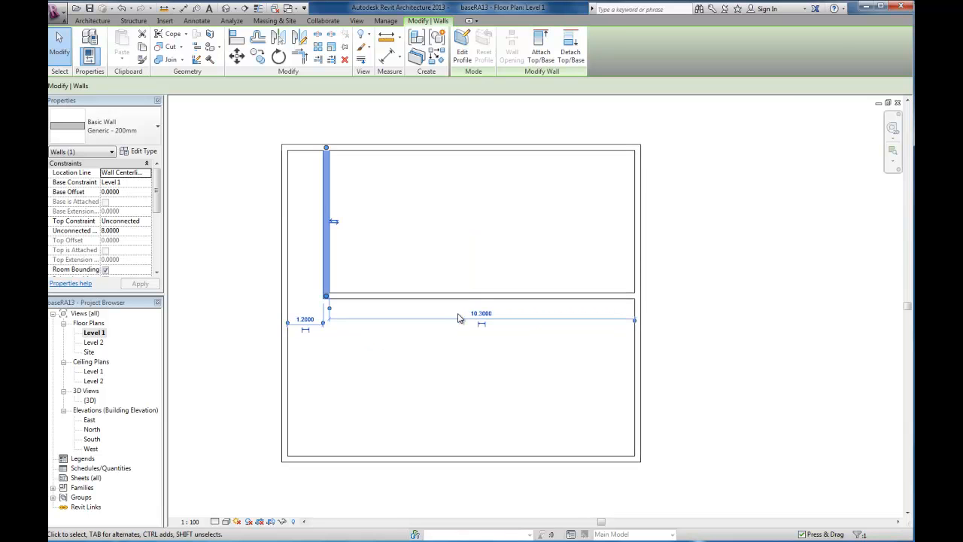
click(404, 349)
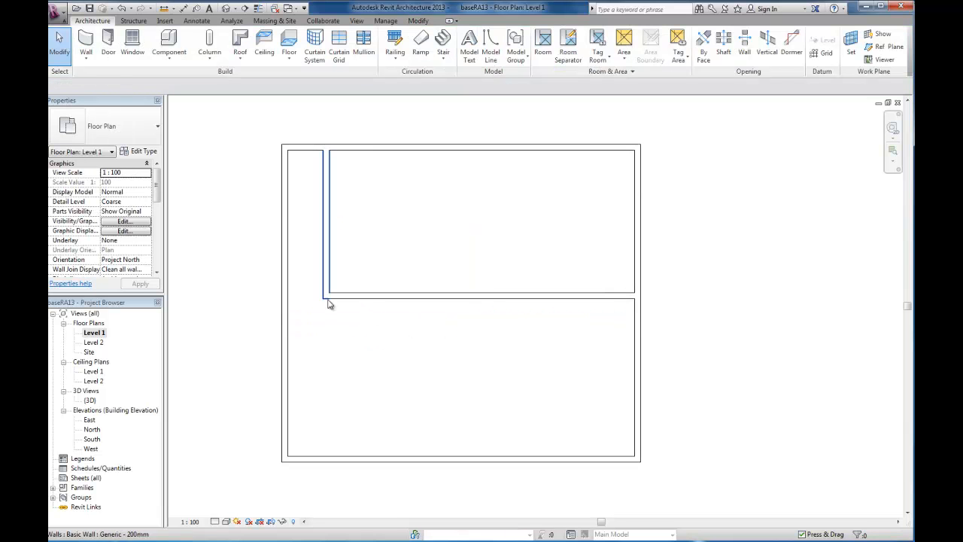
Try to shift the vertical partition freehand to the right, and undo the shift
click(325, 241)
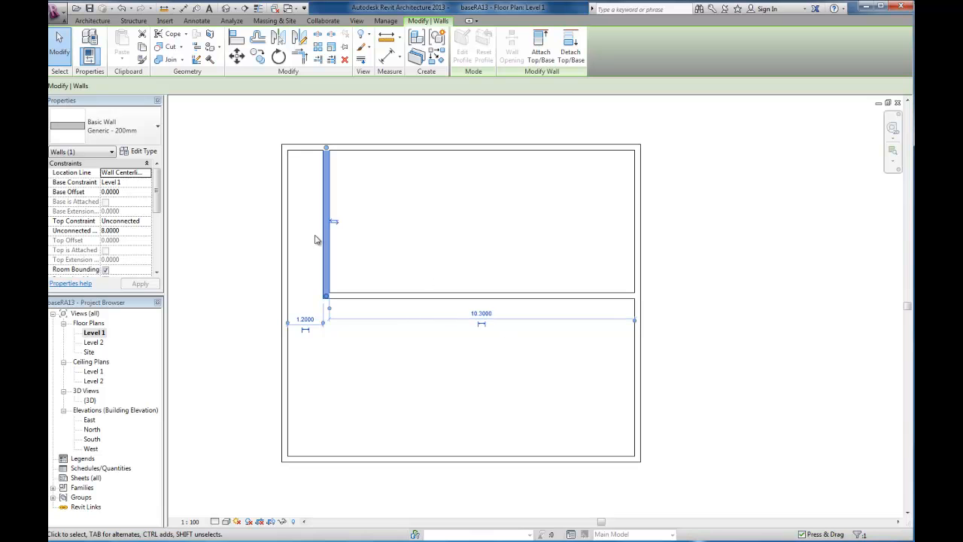
drag(328, 224, 419, 237)
key(ctrl+z)
Move the vertical partition from its upper end to the midpoint of the upper outer wall using the Move tool
click(327, 167)
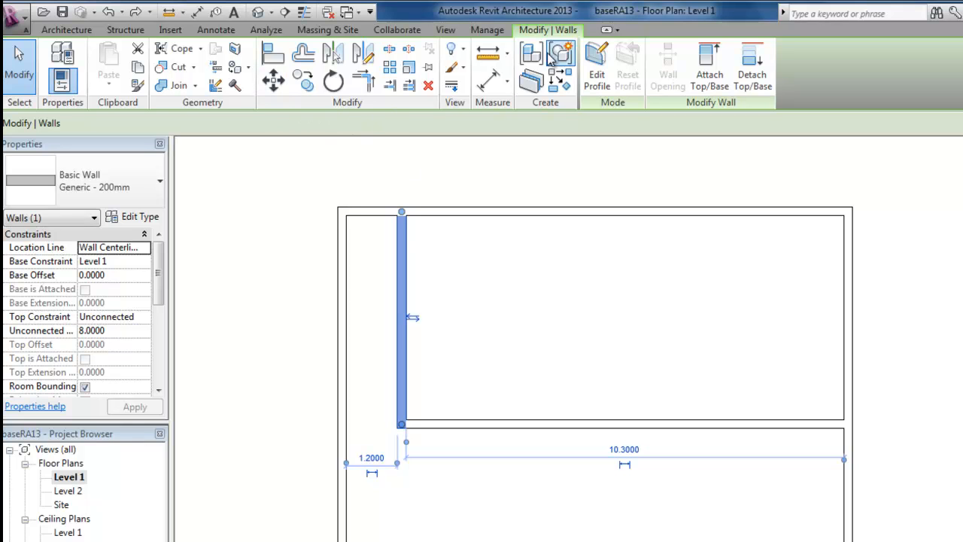
click(273, 79)
click(406, 208)
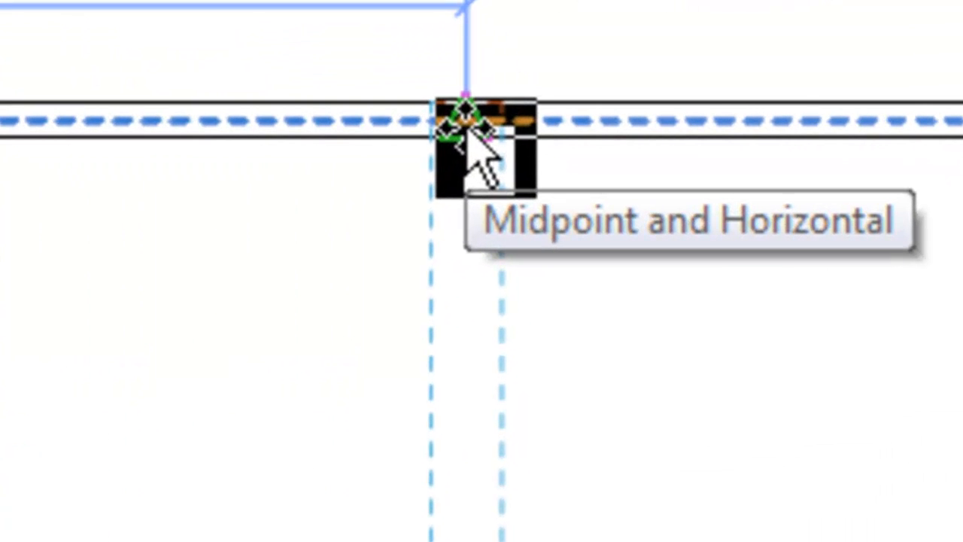
click(468, 128)
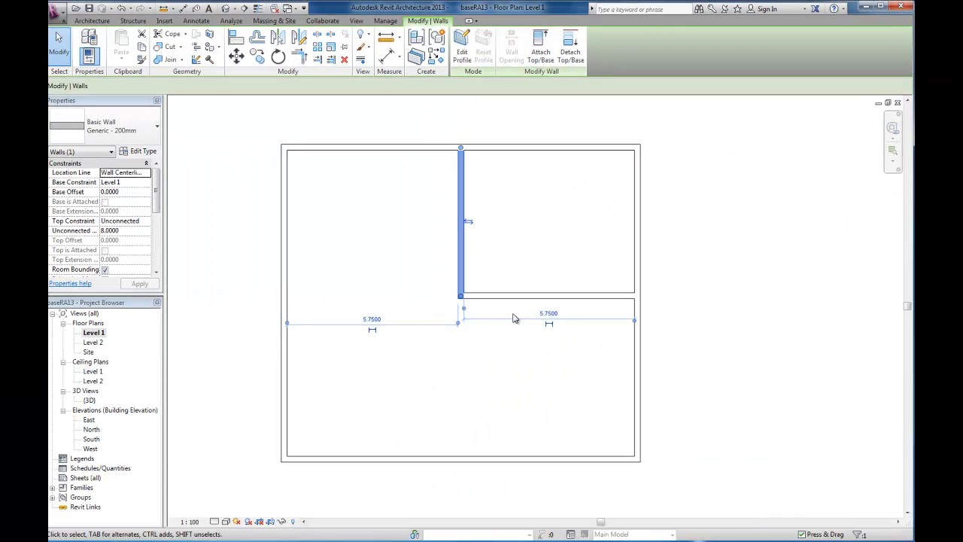
click(505, 368)
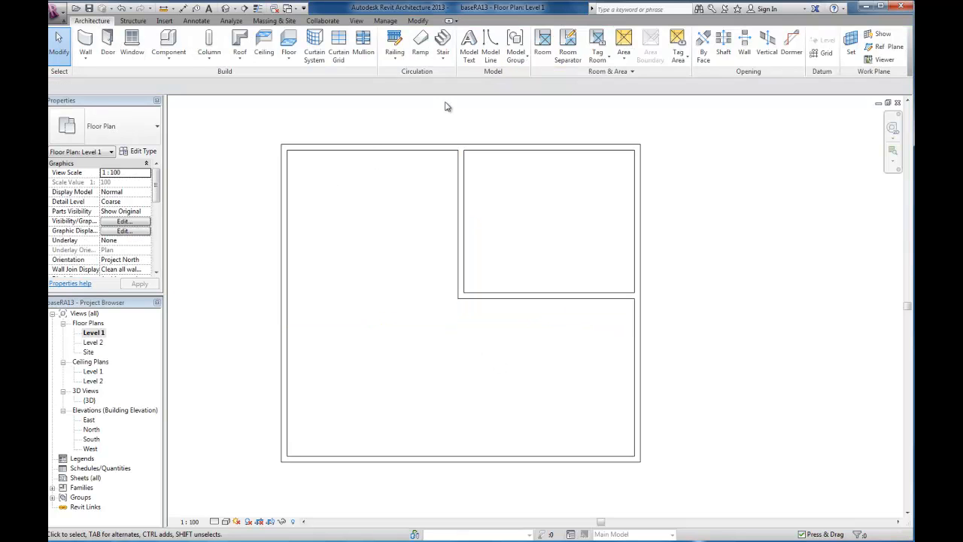
Round the corner between the vertical and horizontal partitions with a fillet arc wall of about 2.8 radius
click(85, 43)
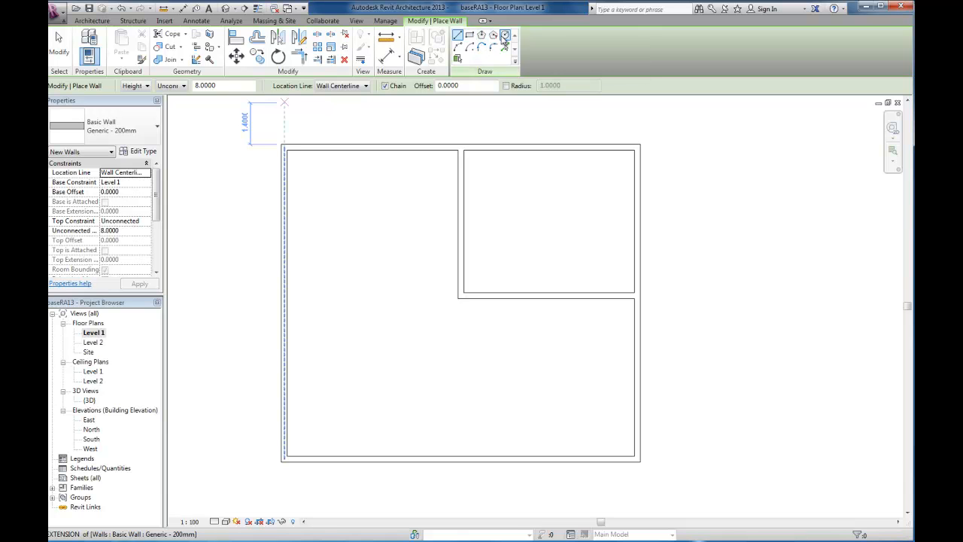
click(489, 48)
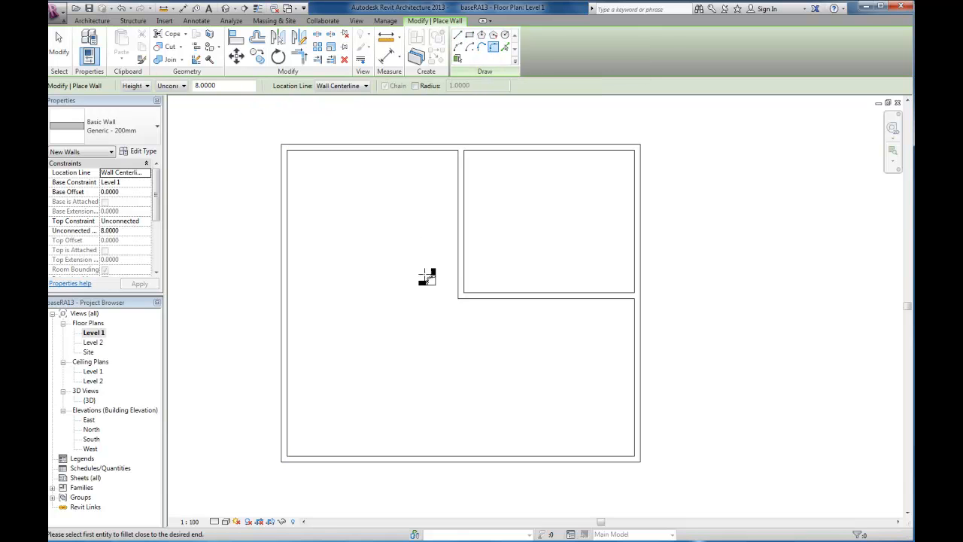
click(451, 274)
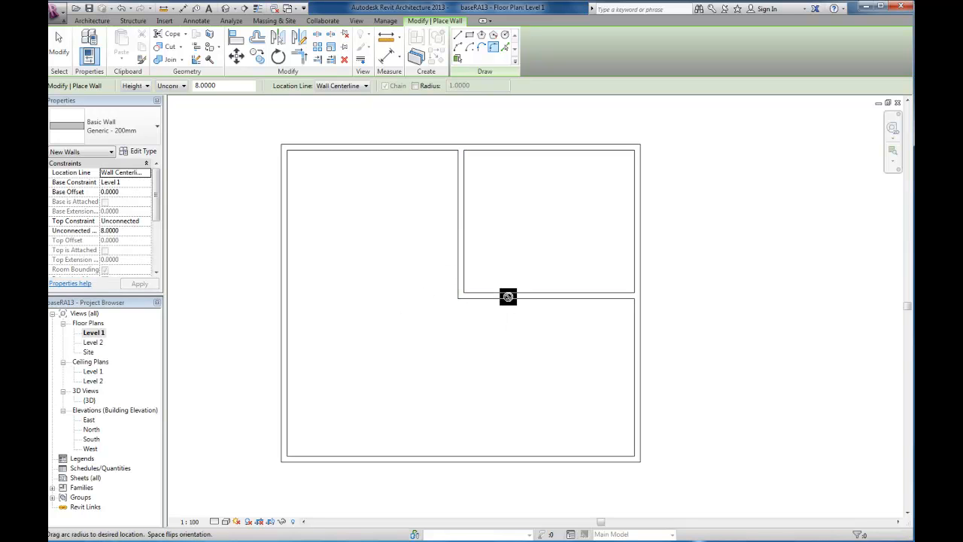
click(507, 294)
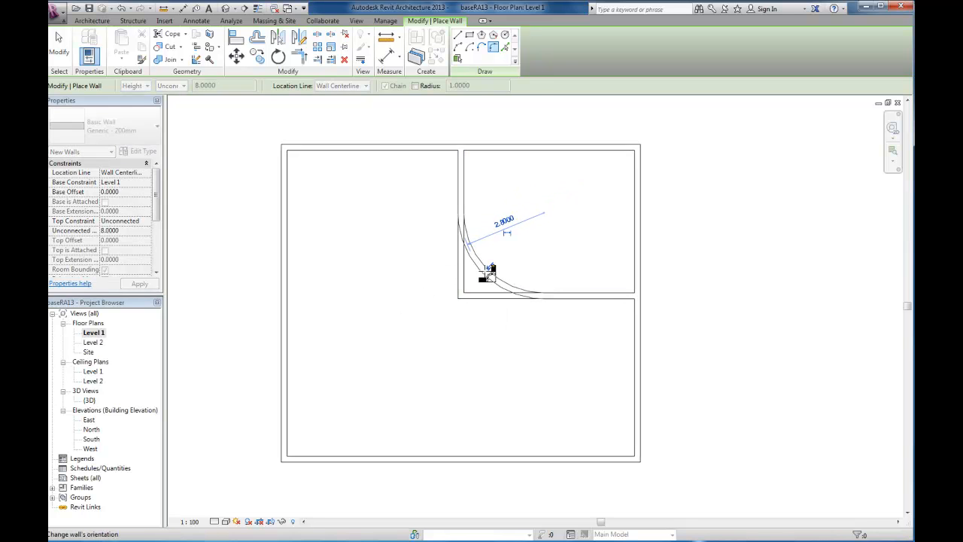
click(492, 271)
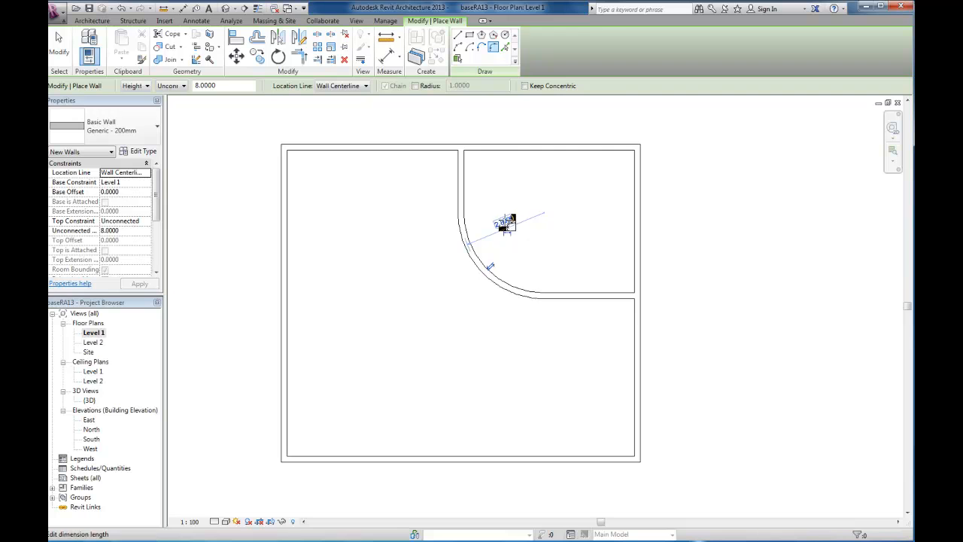
key(Escape)
key(Escape)
Set the radius of the curved corner wall to 1
click(472, 274)
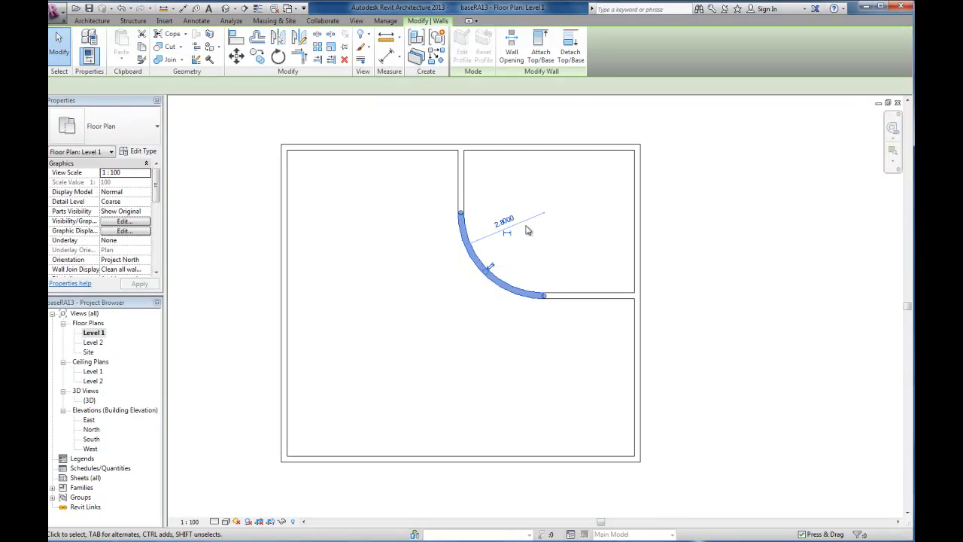
click(498, 223)
text(1)
key(Return)
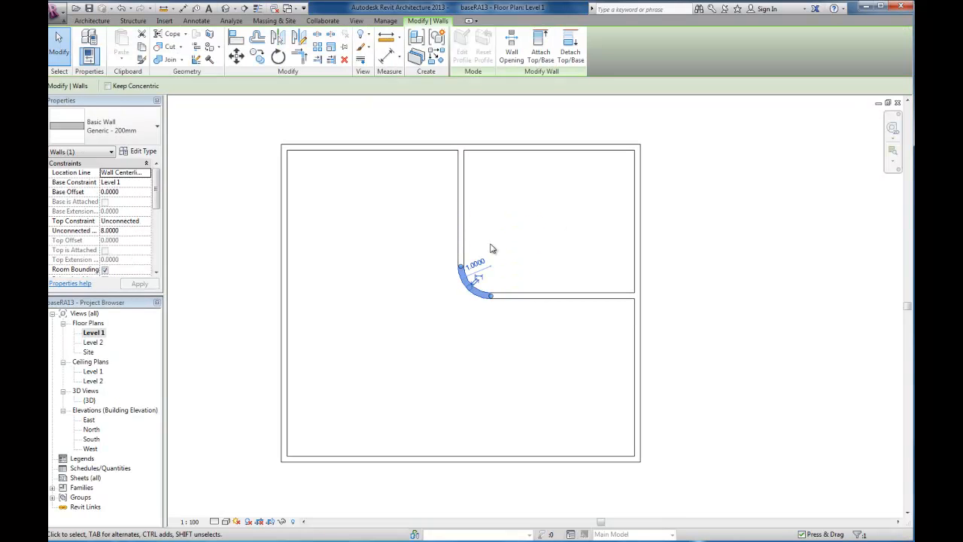
Set the distance between the upper outer wall and the horizontal partition to 3
click(543, 295)
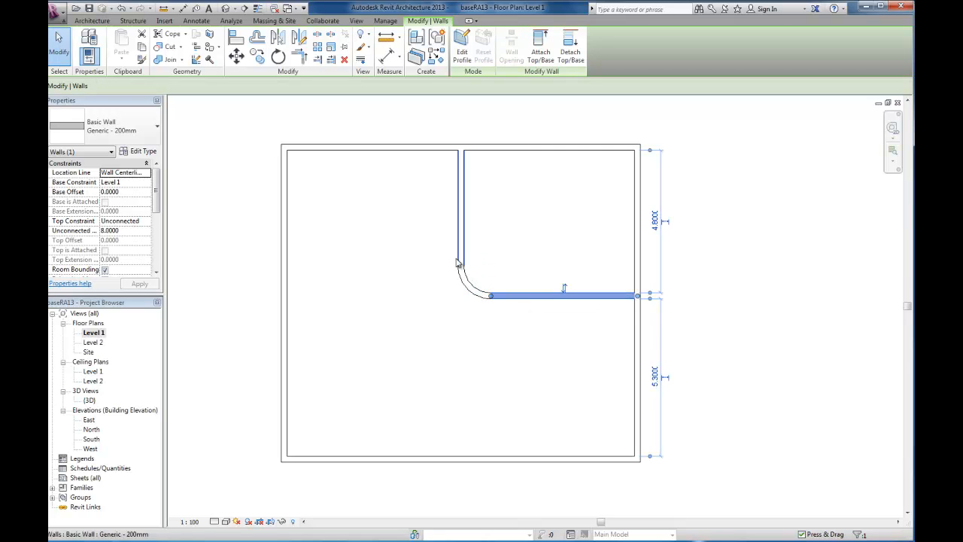
click(655, 220)
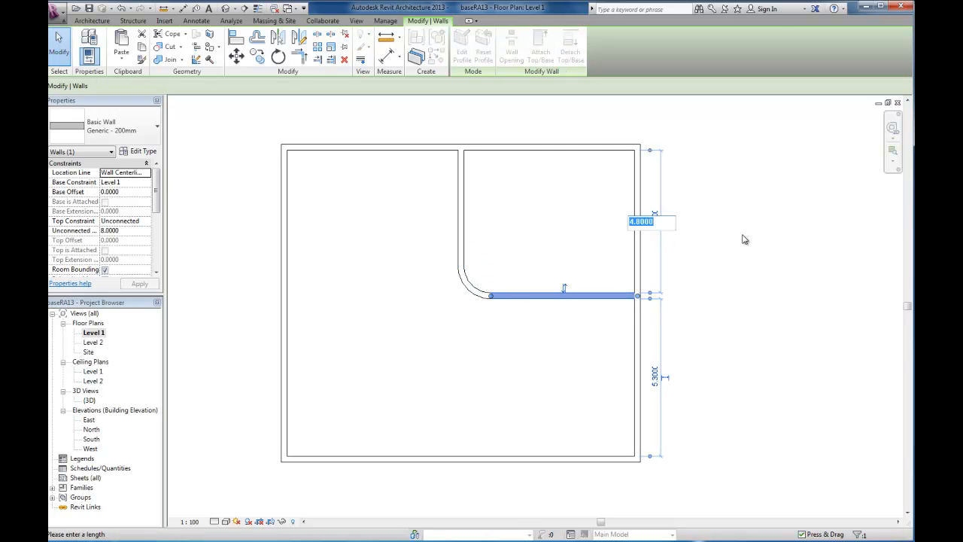
text(3)
key(Return)
click(495, 311)
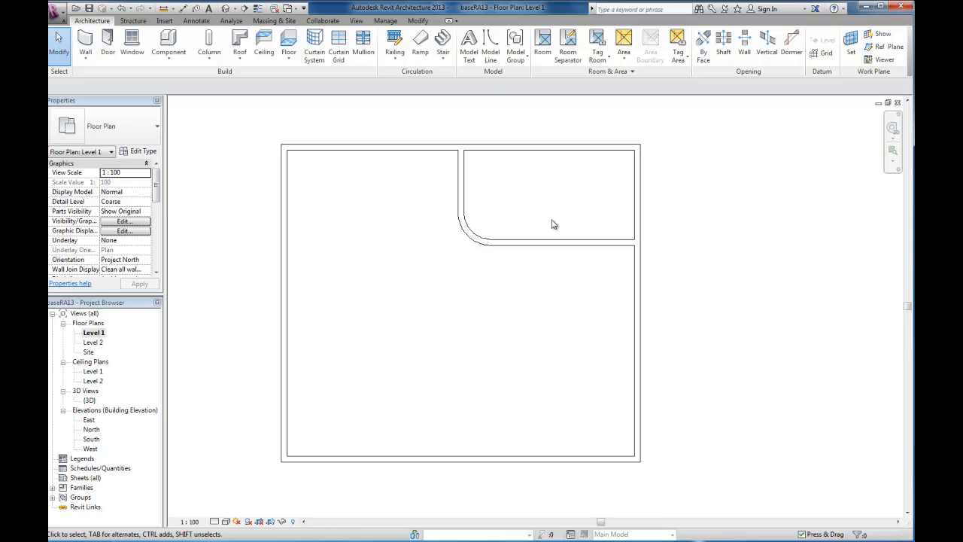
click(550, 242)
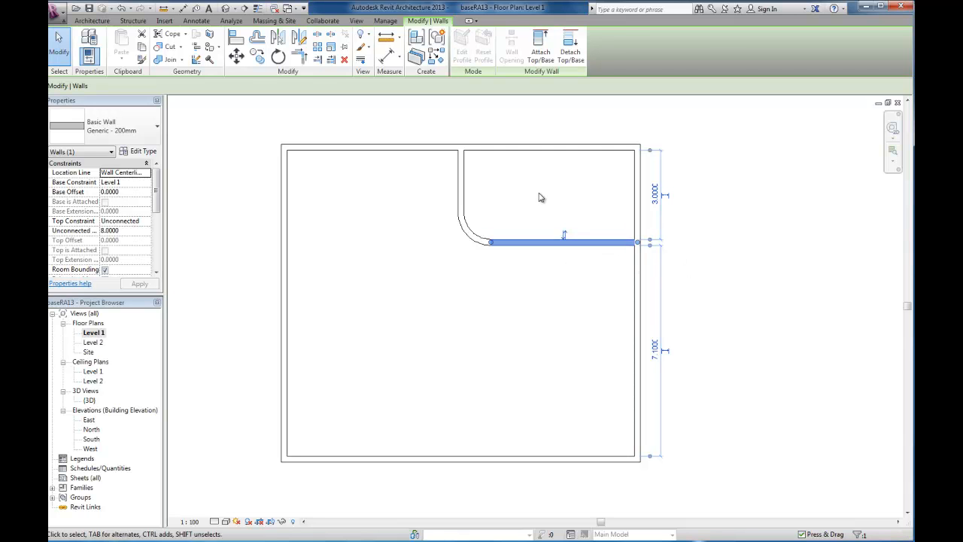
click(369, 249)
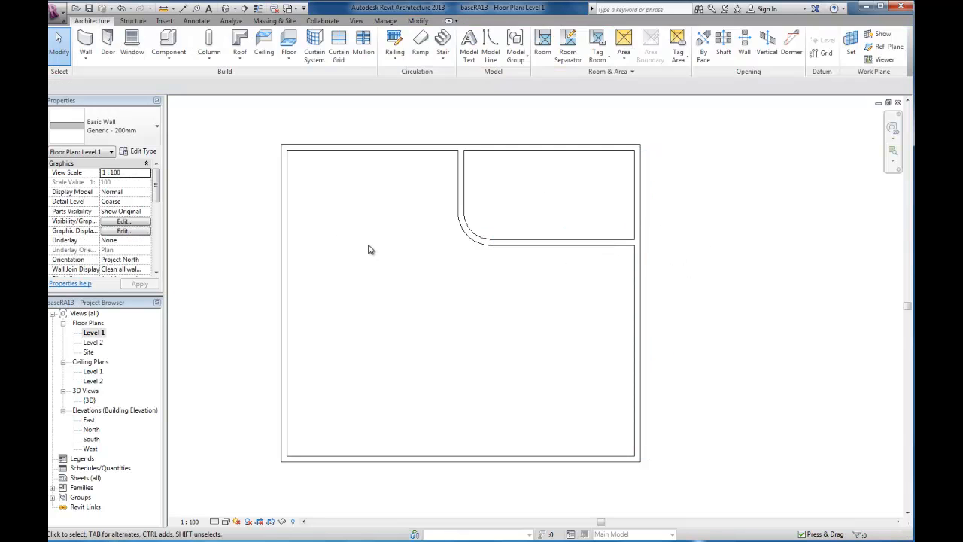
Copy the horizontal partition straight down from its midpoint into the lower room, against the right outer wall
click(507, 239)
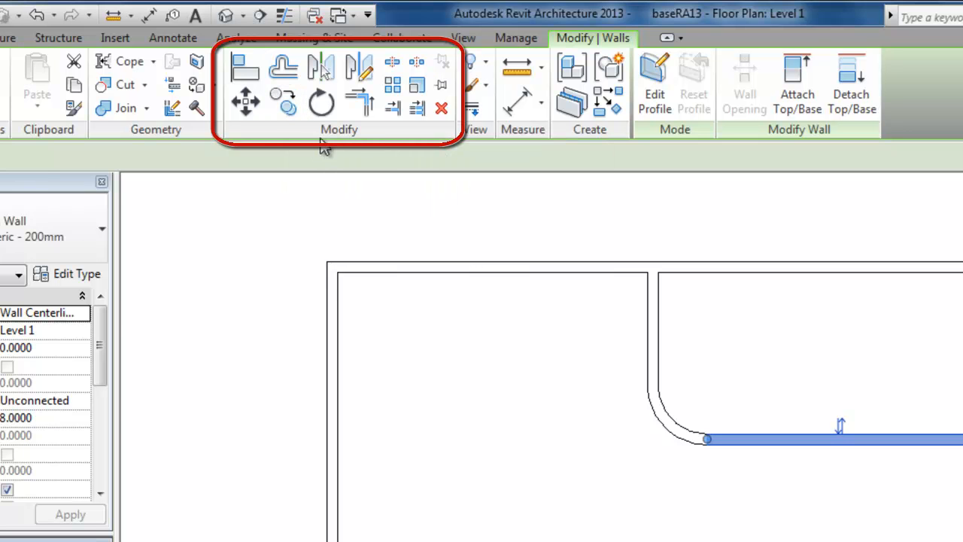
click(293, 107)
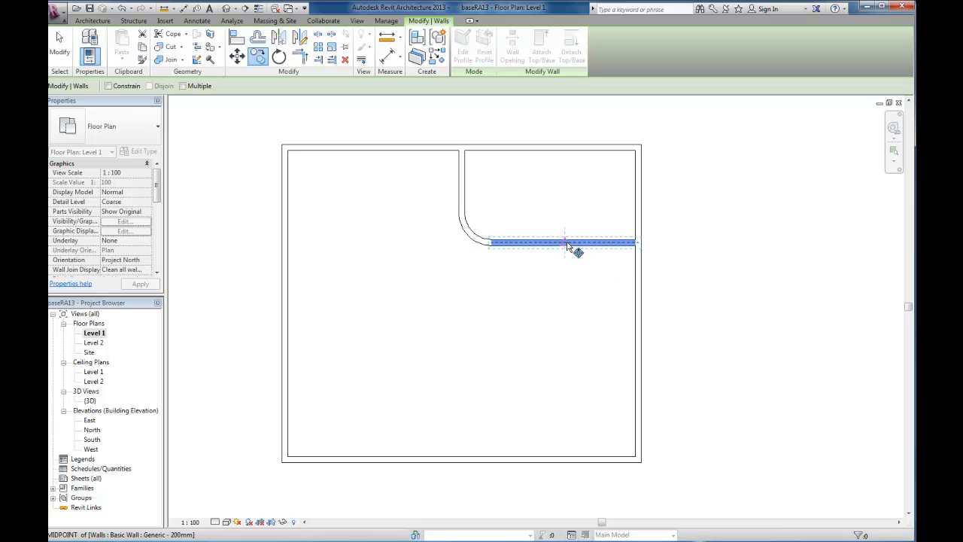
click(567, 242)
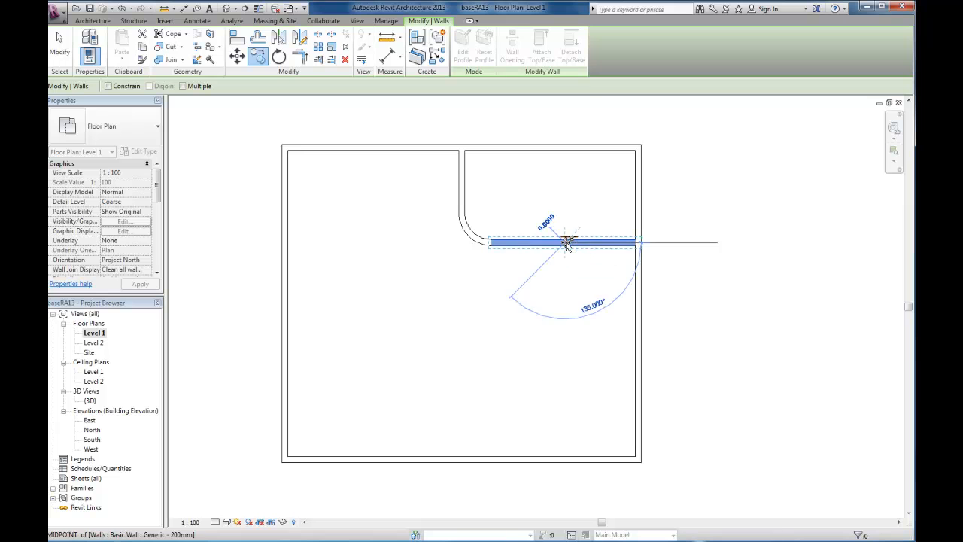
click(566, 320)
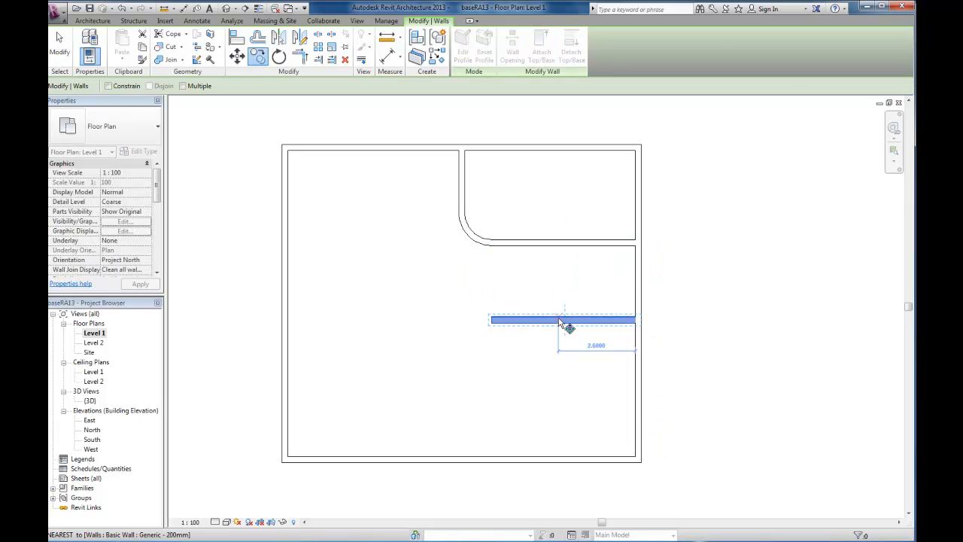
Copy the lower horizontal partition straight down by a distance of 3
click(563, 321)
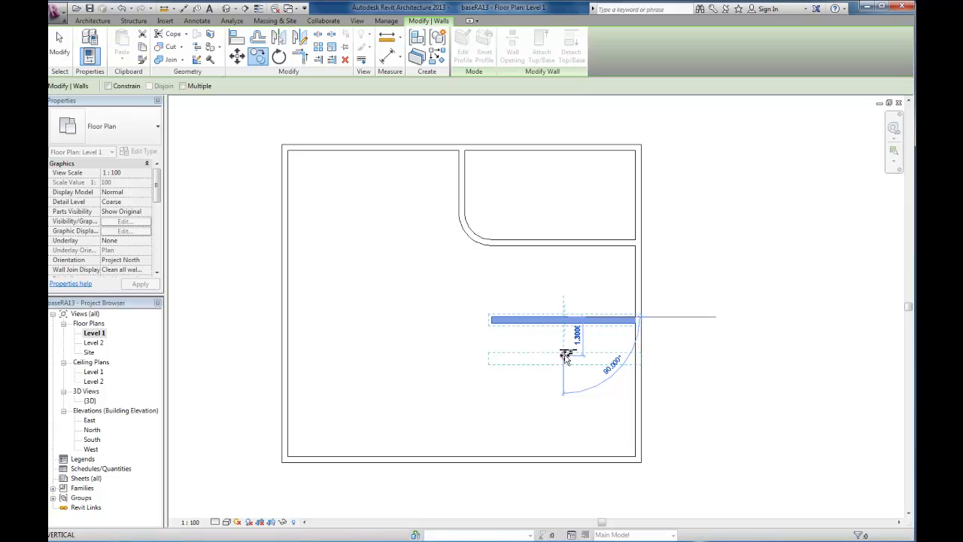
text(5)
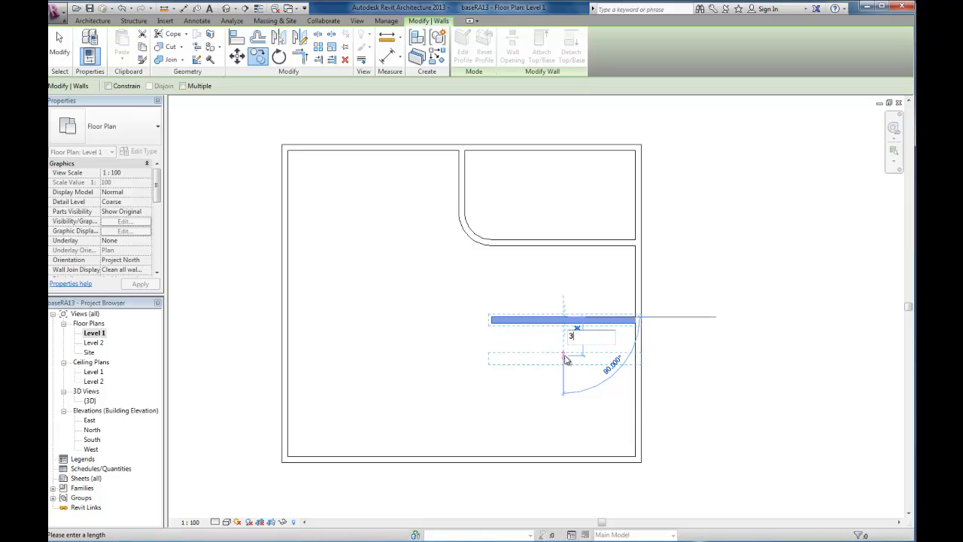
key(Return)
key(Escape)
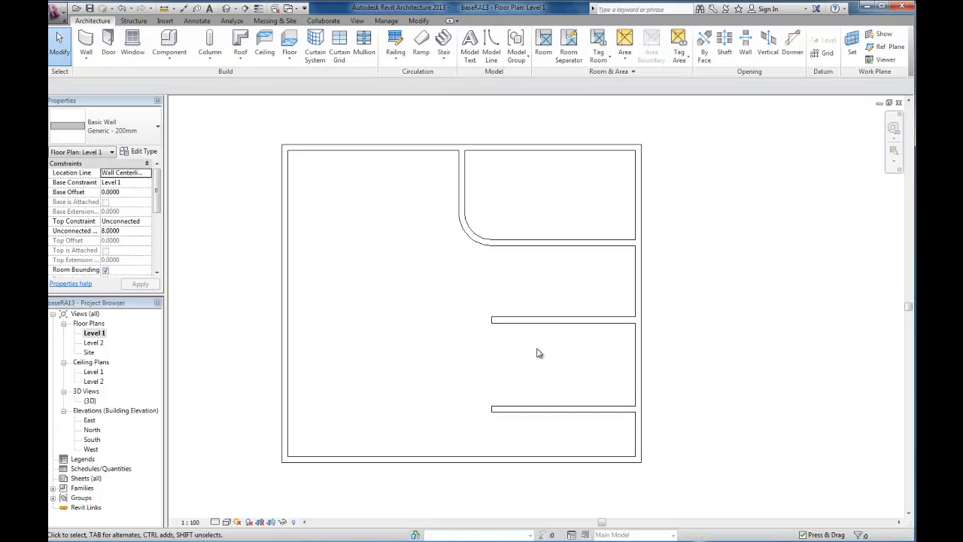
Rotate the middle horizontal partition 90° about its midpoint and unjoin it from the right outer wall
click(564, 322)
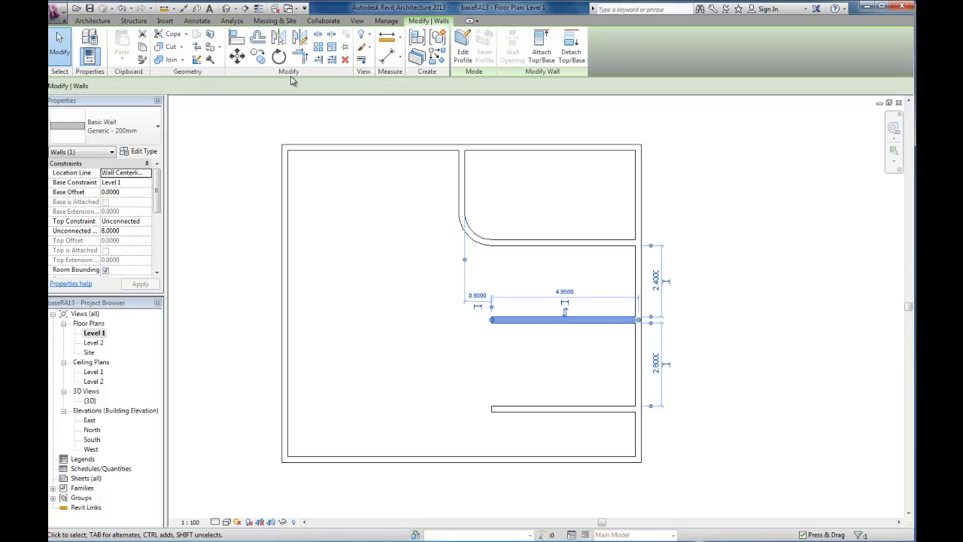
click(278, 56)
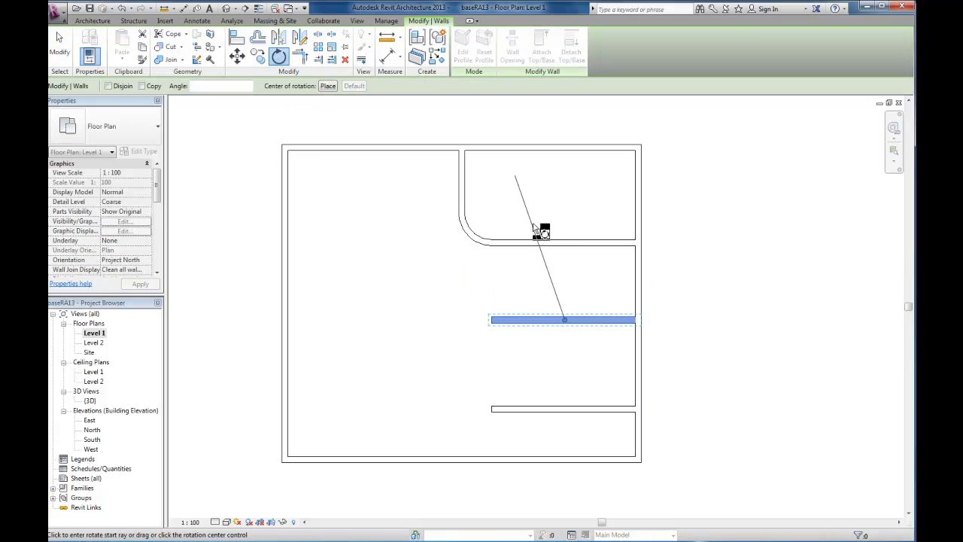
click(570, 292)
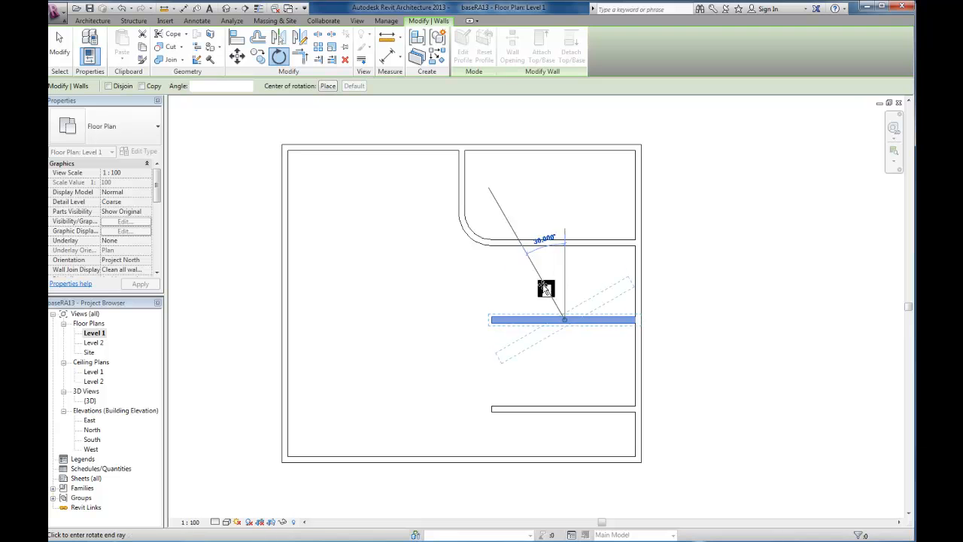
click(486, 319)
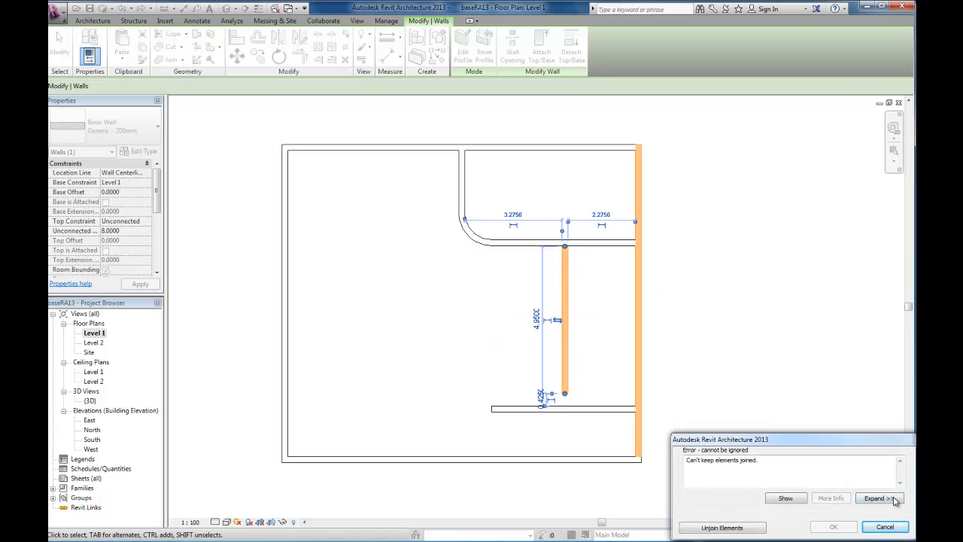
click(753, 530)
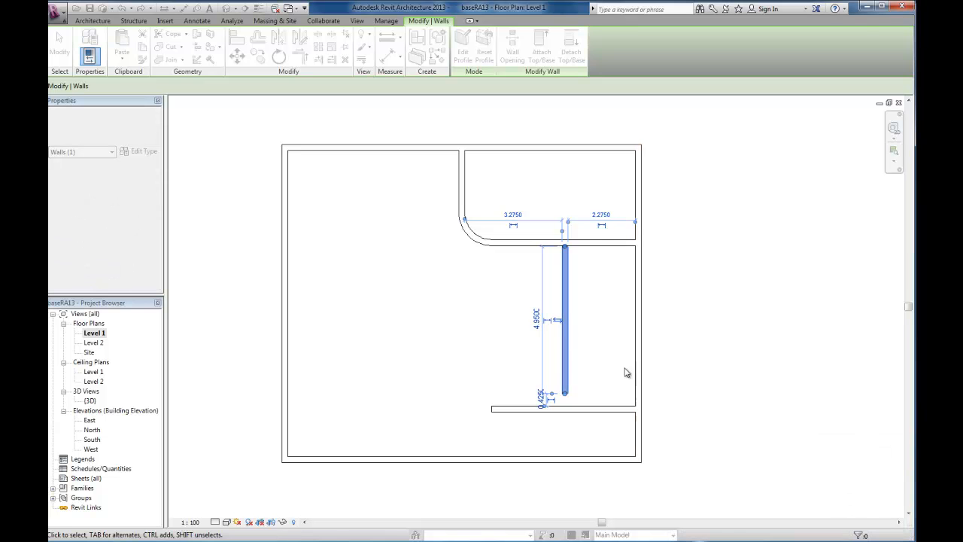
key(Escape)
Move the rotated vertical wall into the large left room, about 3.05 from the left outer wall
drag(565, 282, 382, 288)
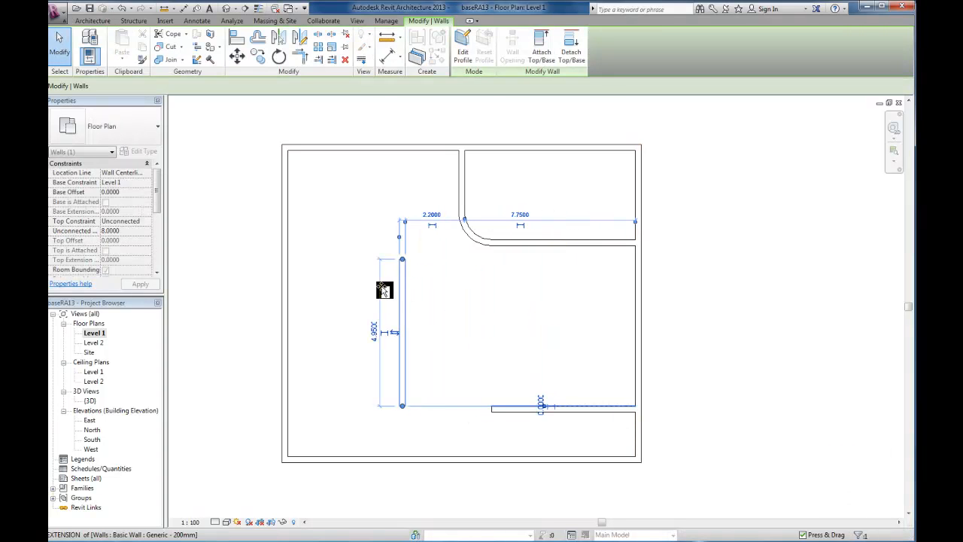
click(466, 294)
click(381, 277)
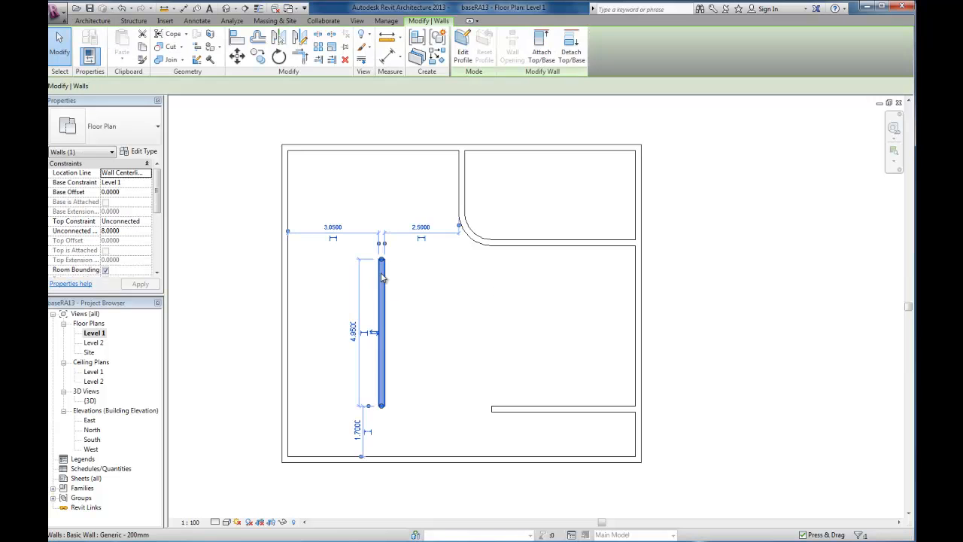
Align the free-standing vertical wall with the upper vertical partition, and the lower horizontal partition's free end with that partition's face
click(237, 39)
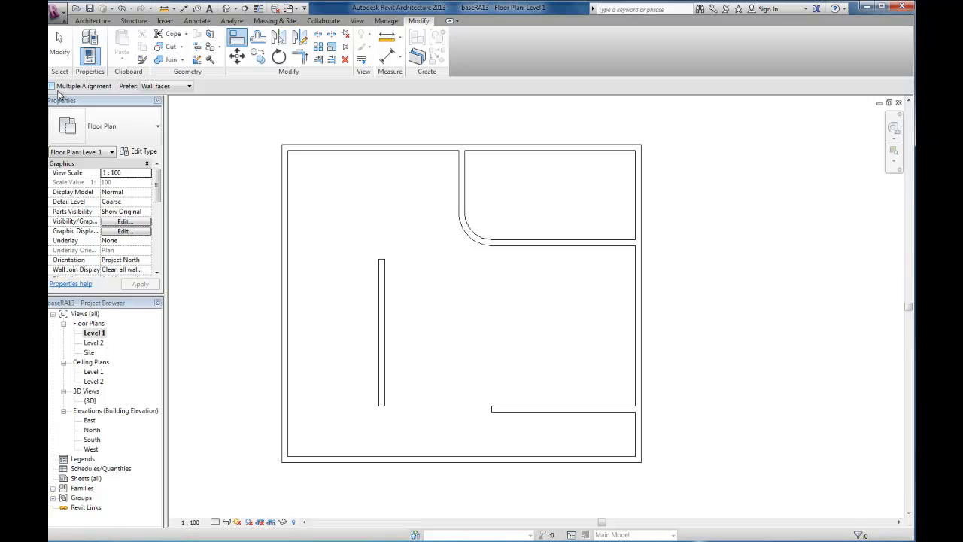
click(462, 180)
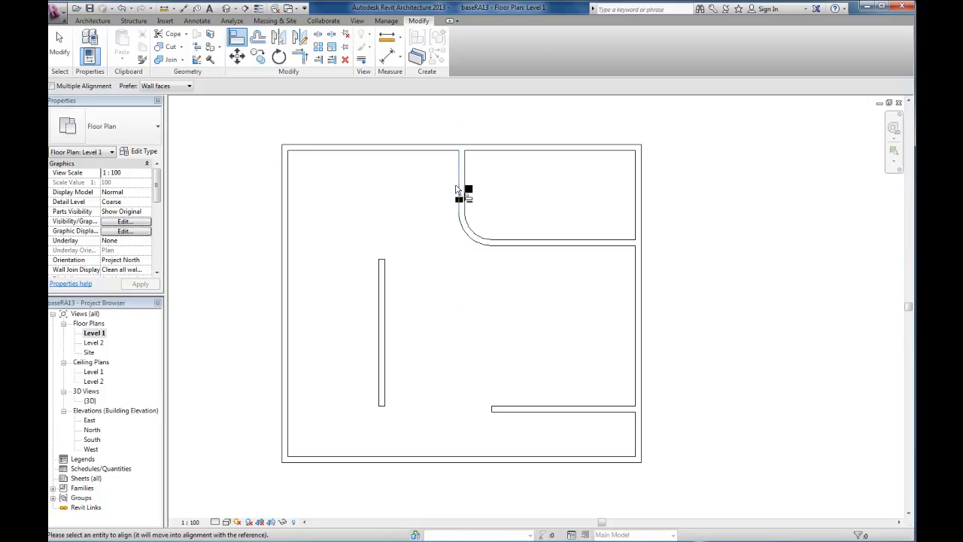
click(383, 281)
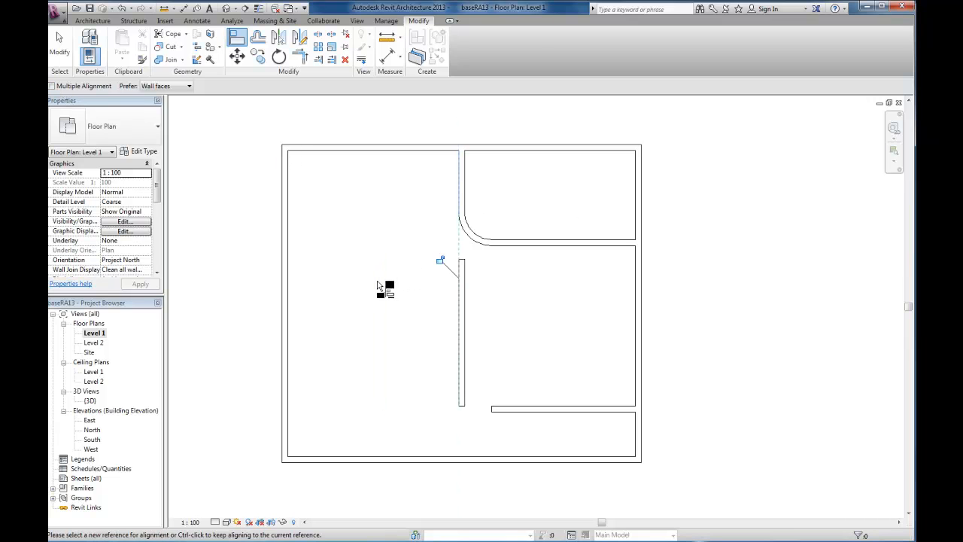
click(463, 200)
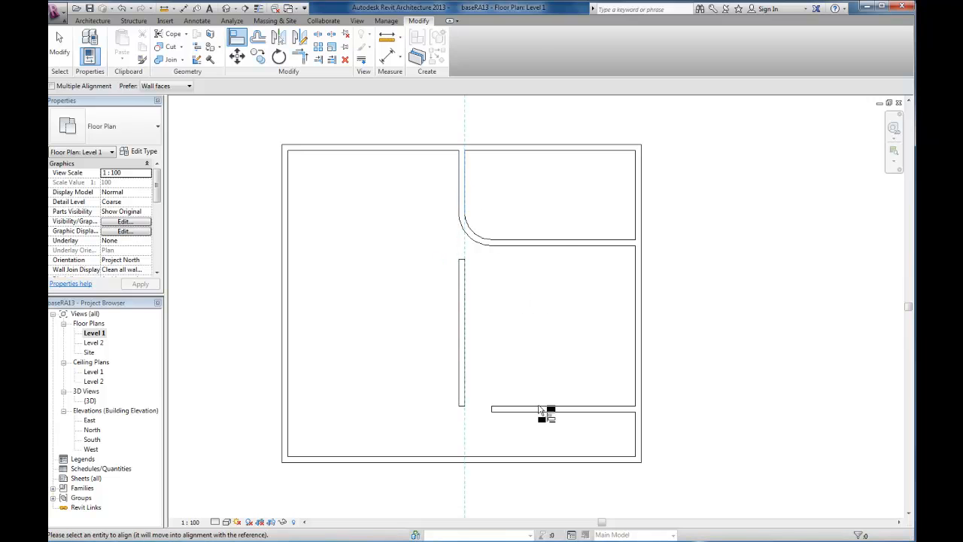
click(489, 419)
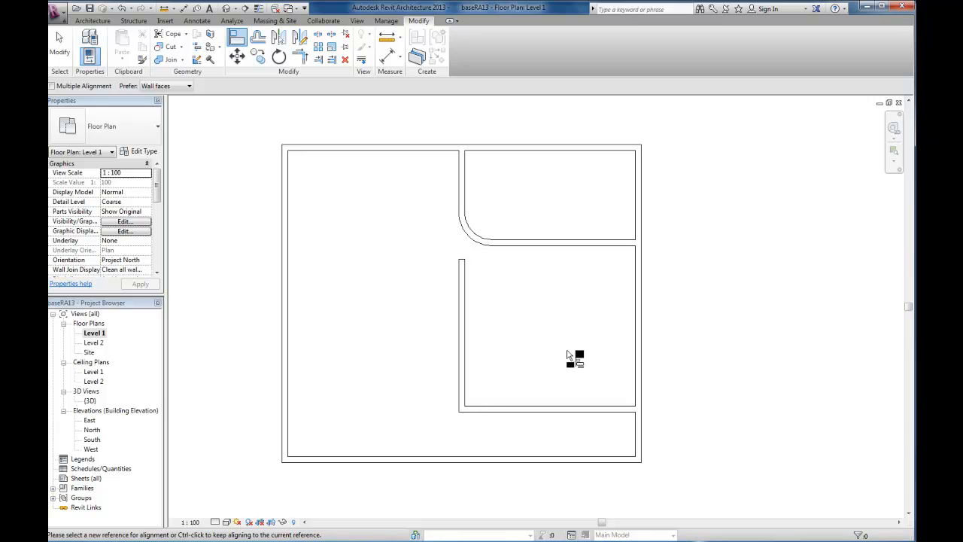
Undo the two wall alignments and leave the Align command
key(ctrl+z)
key(ctrl+z)
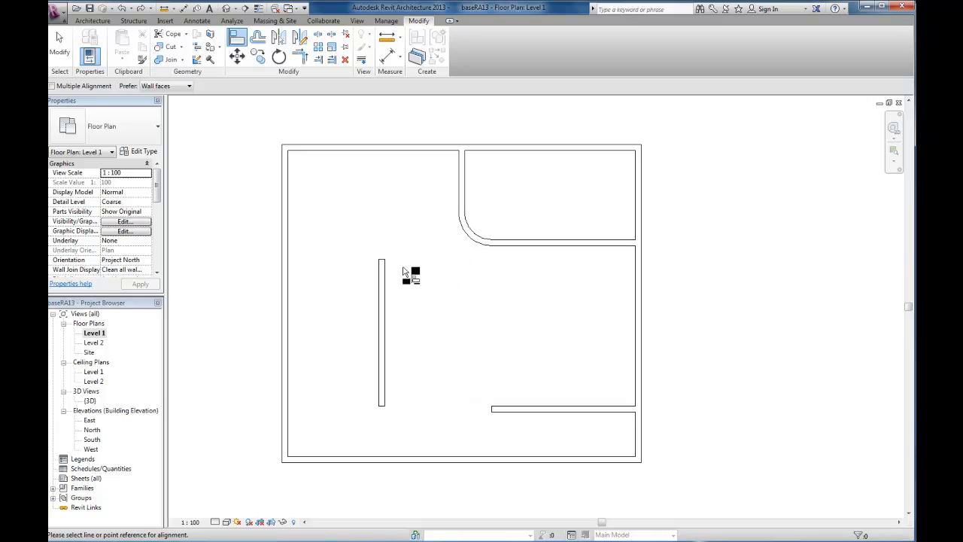
key(Escape)
Shorten the free-standing vertical wall to about 4.3 and place a copy of it on its left, with a gap of about 0.9
click(382, 335)
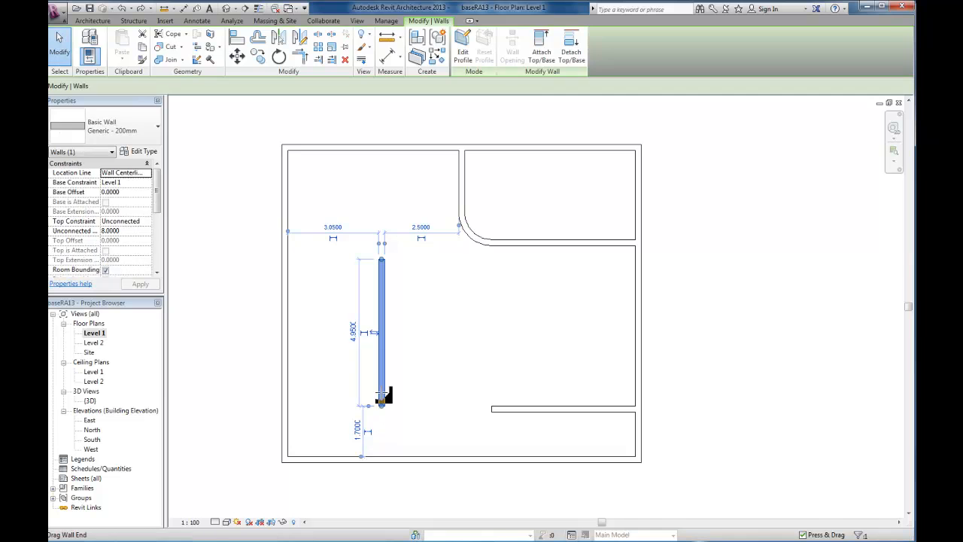
ctrl+drag(383, 324, 358, 319)
click(438, 274)
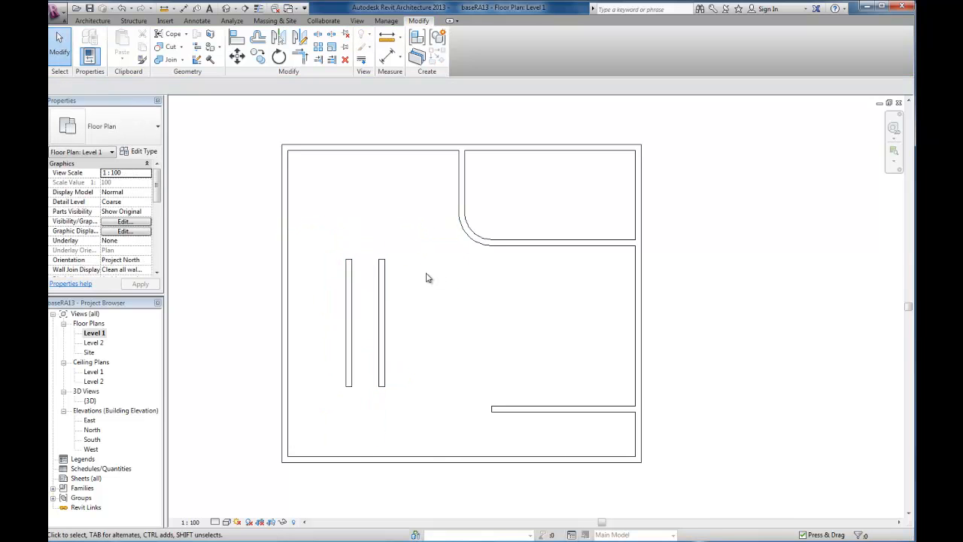
Start Align with multiple alignment enabled and wall centerlines as the preferred reference
click(381, 275)
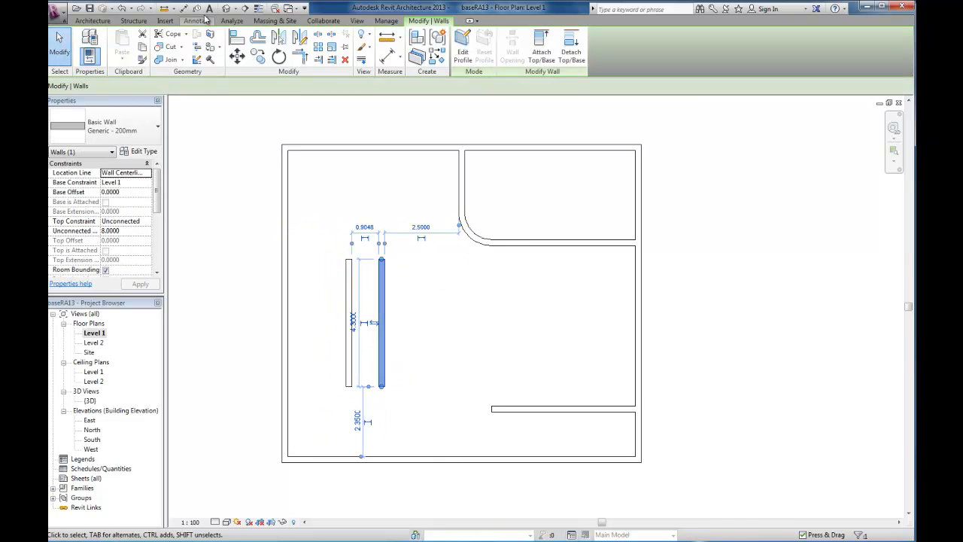
click(237, 39)
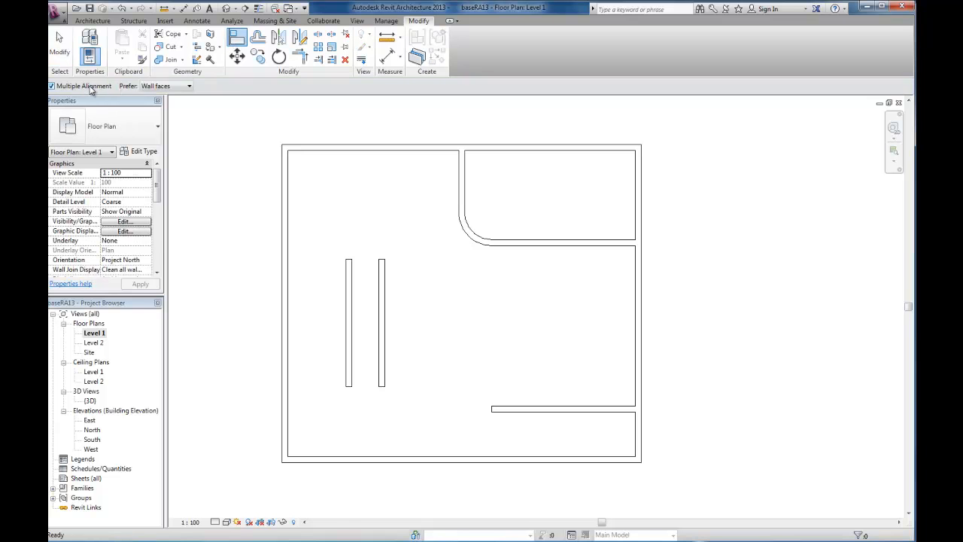
click(156, 88)
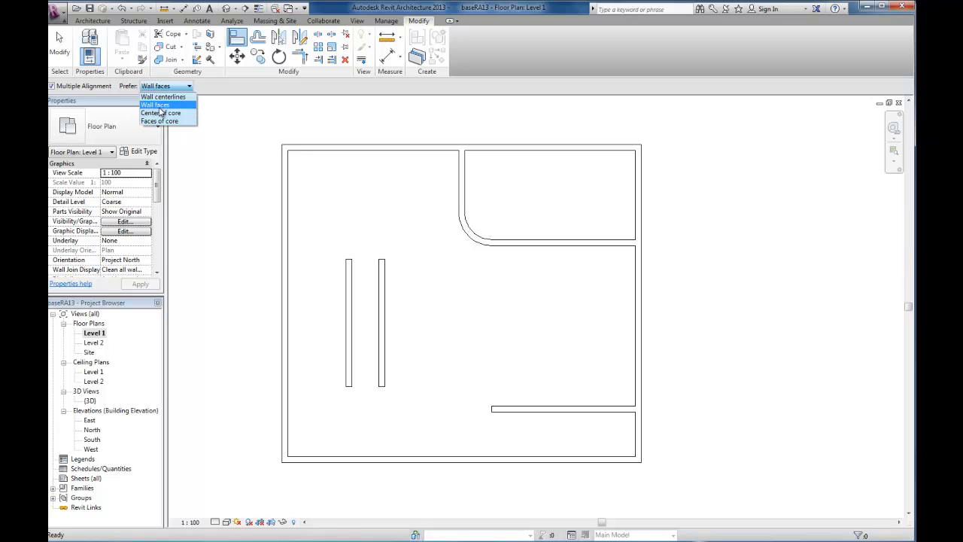
click(169, 96)
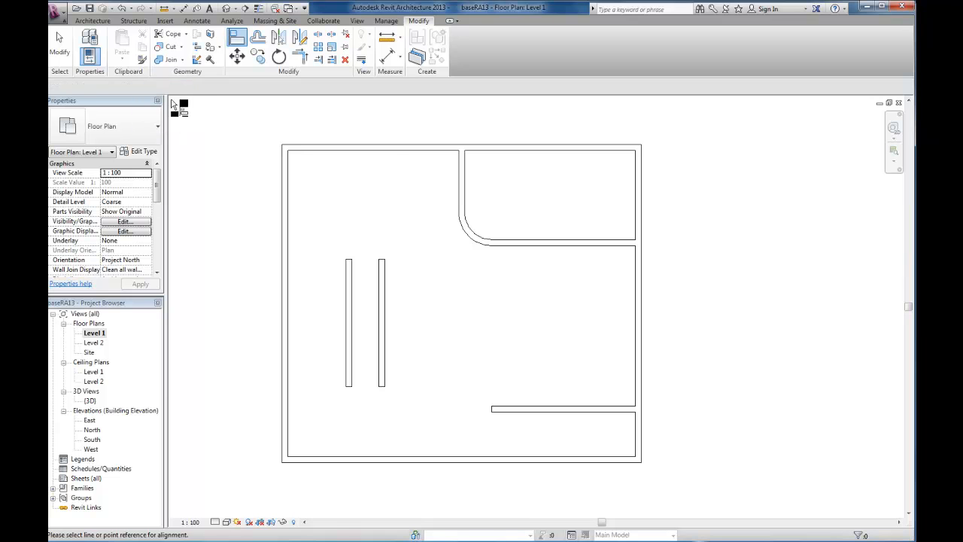
Align the right free-standing wall and the lower horizontal partition's free end with the left face of the upper vertical partition
click(462, 181)
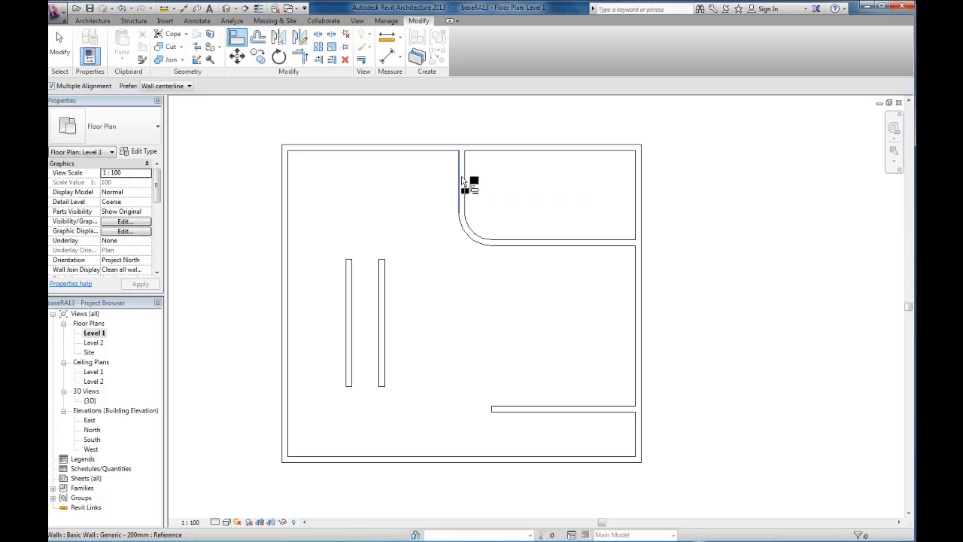
scroll(462, 180, up, 4)
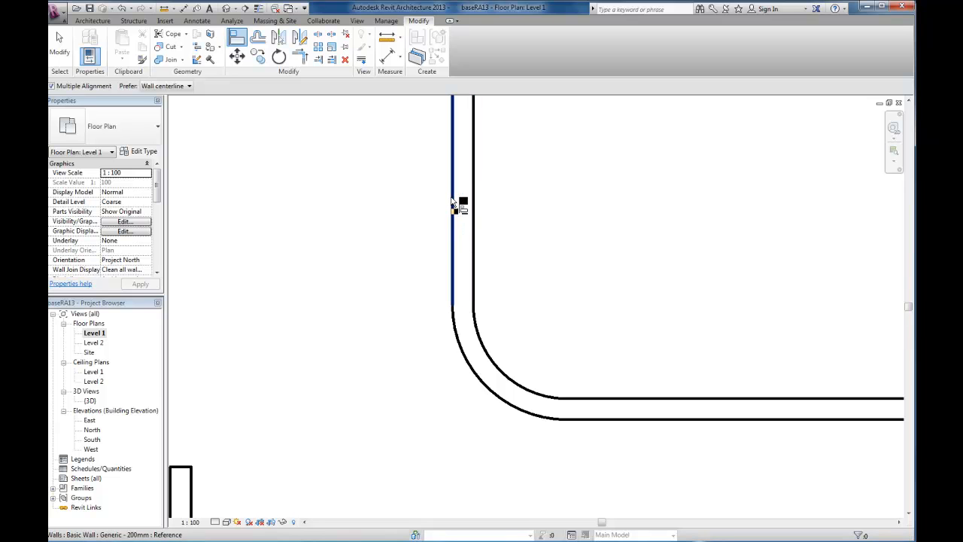
click(454, 203)
scroll(483, 162, down, 2)
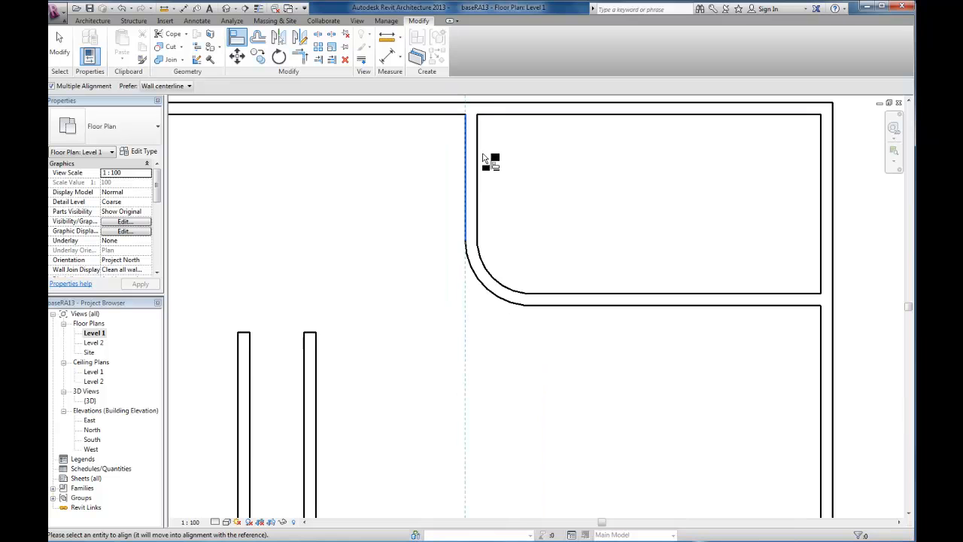
click(308, 347)
scroll(455, 197, down, 2)
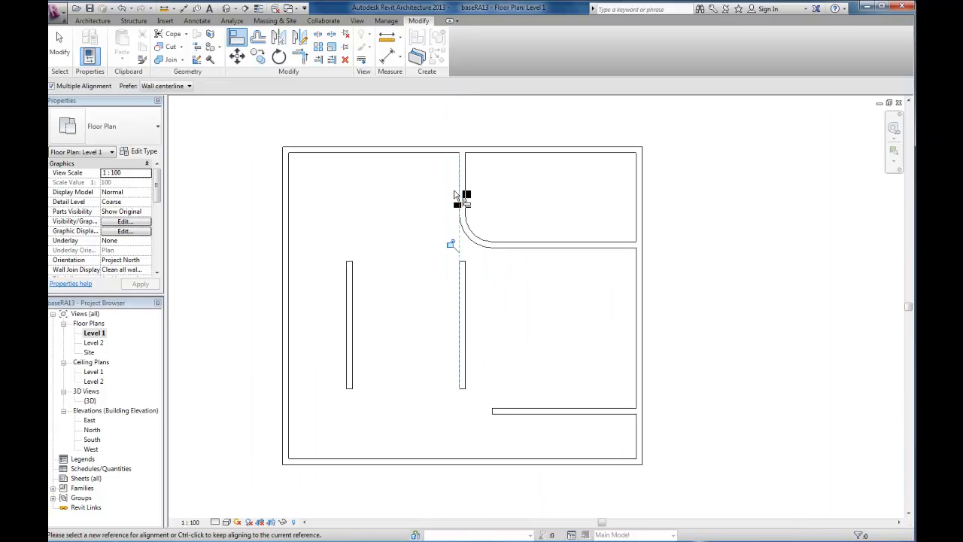
scroll(492, 398, up, 2)
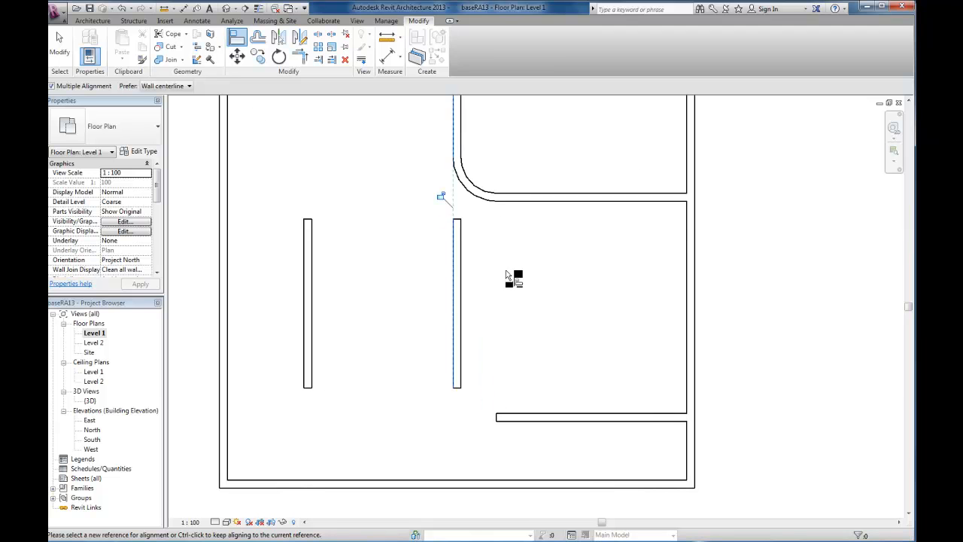
click(497, 420)
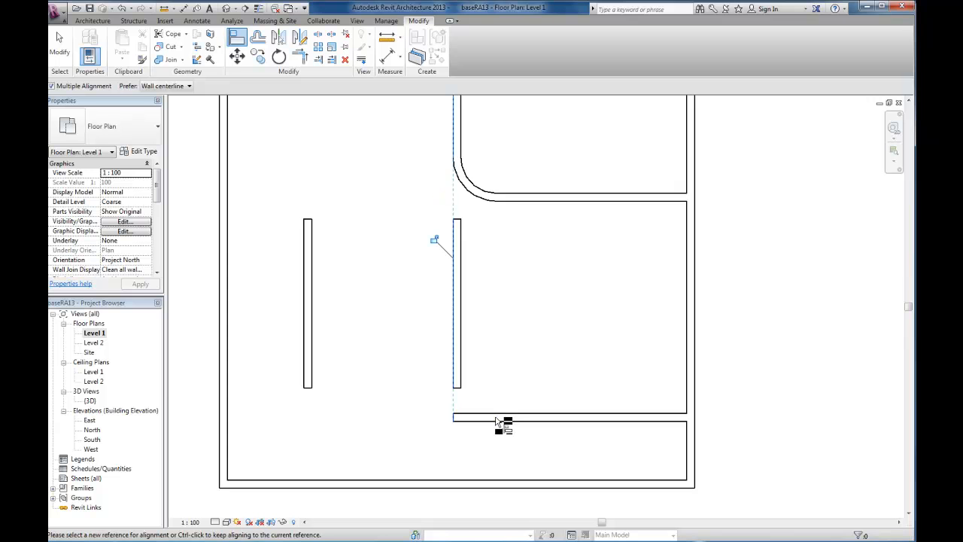
Try to align the right outer wall with the same partition face, cancel the change, and leave Align
scroll(438, 369, up, 1)
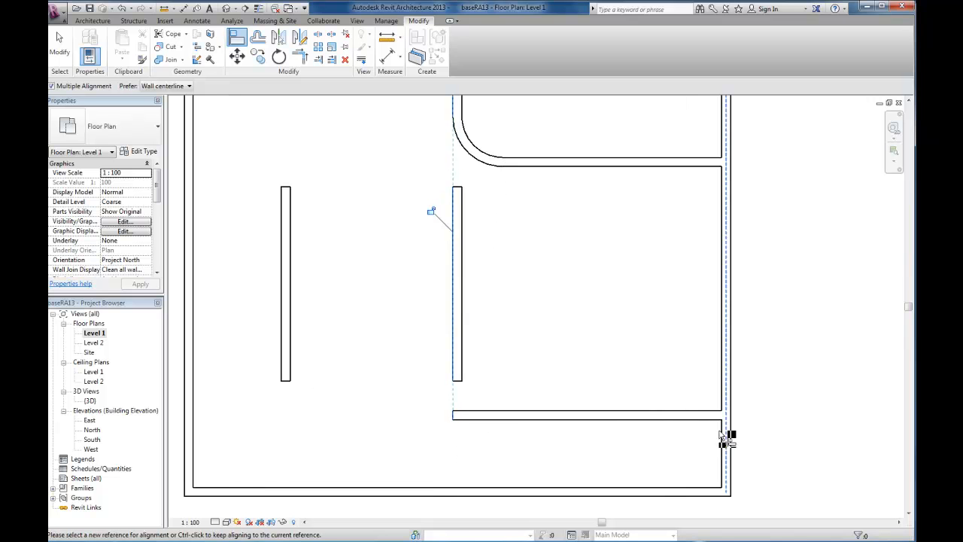
click(725, 449)
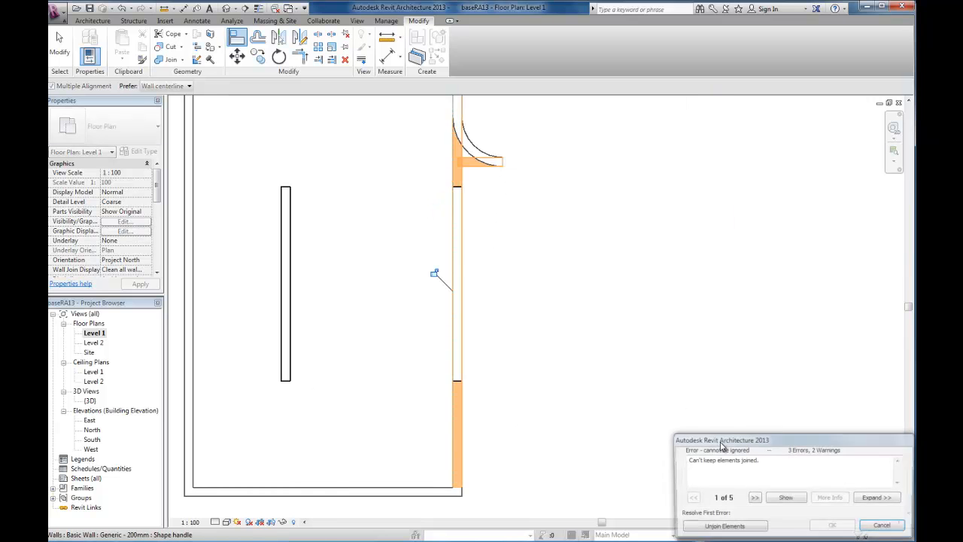
click(884, 527)
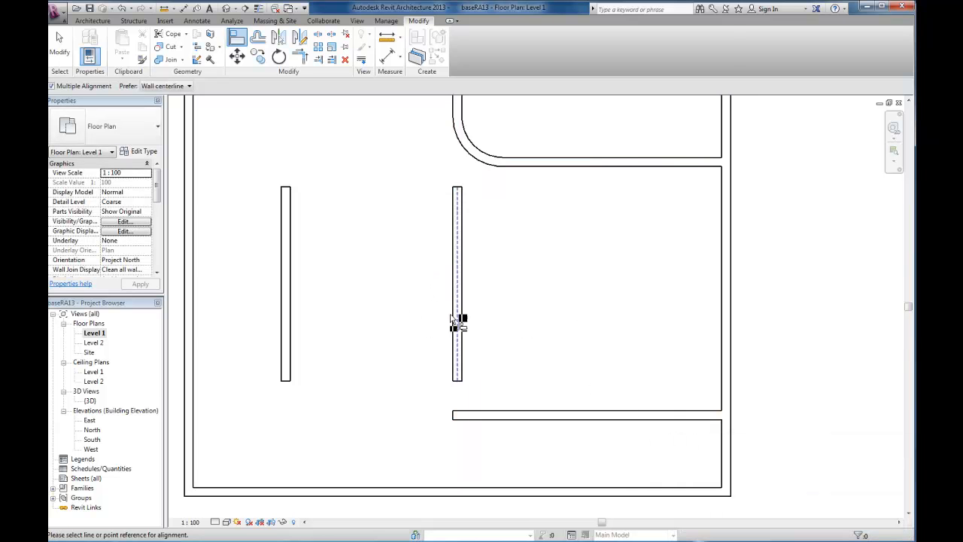
scroll(473, 344, down, 1)
scroll(576, 377, down, 1)
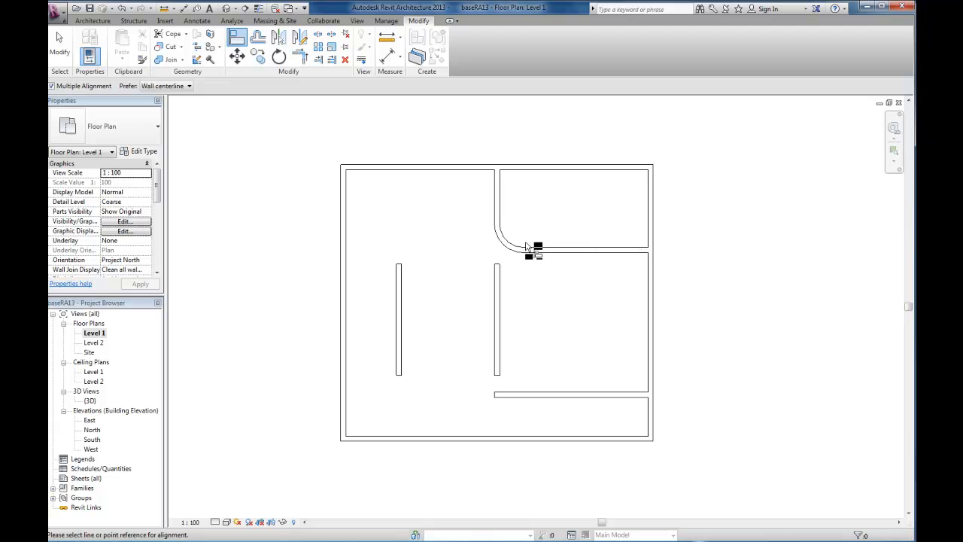
scroll(531, 253, up, 1)
key(Escape)
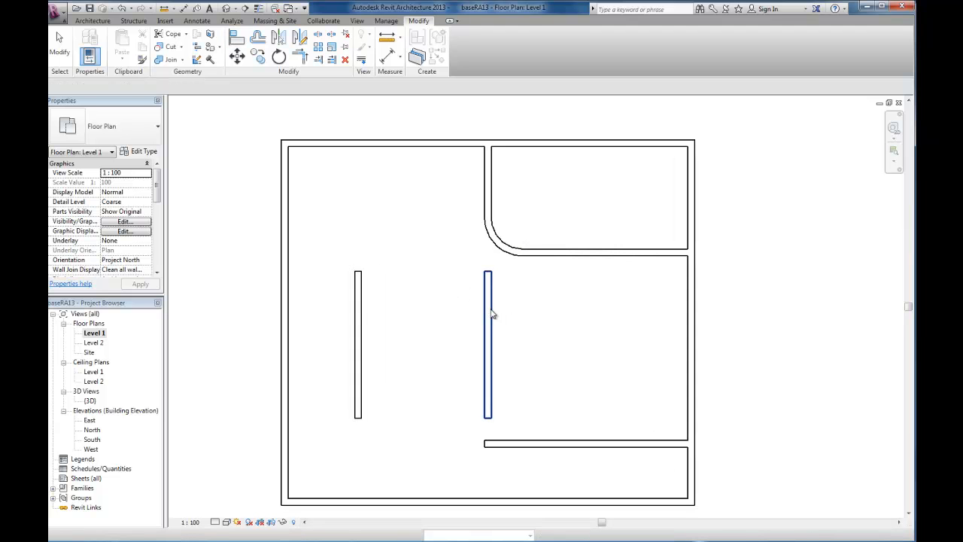
Offset a copy of the left free-standing wall graphically, about 0.9 to its right
click(360, 313)
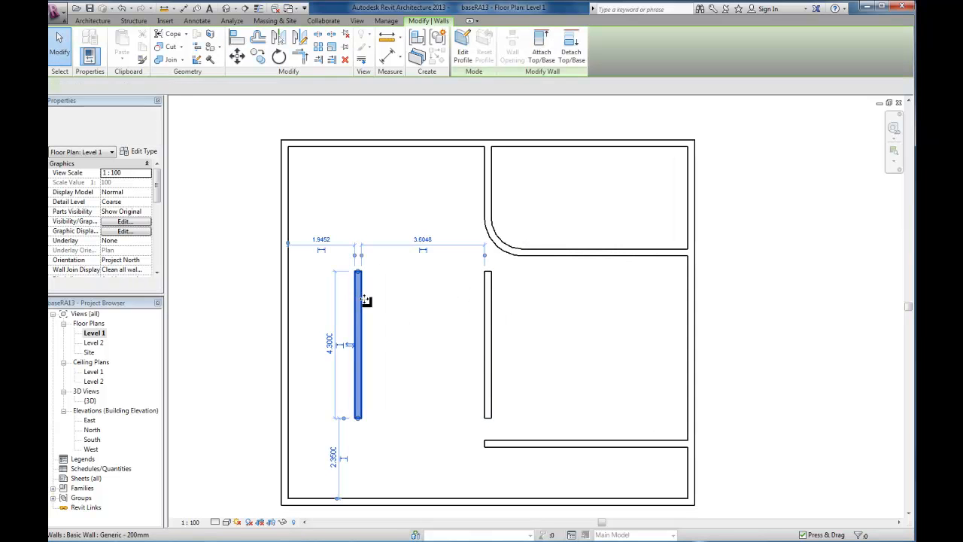
click(257, 38)
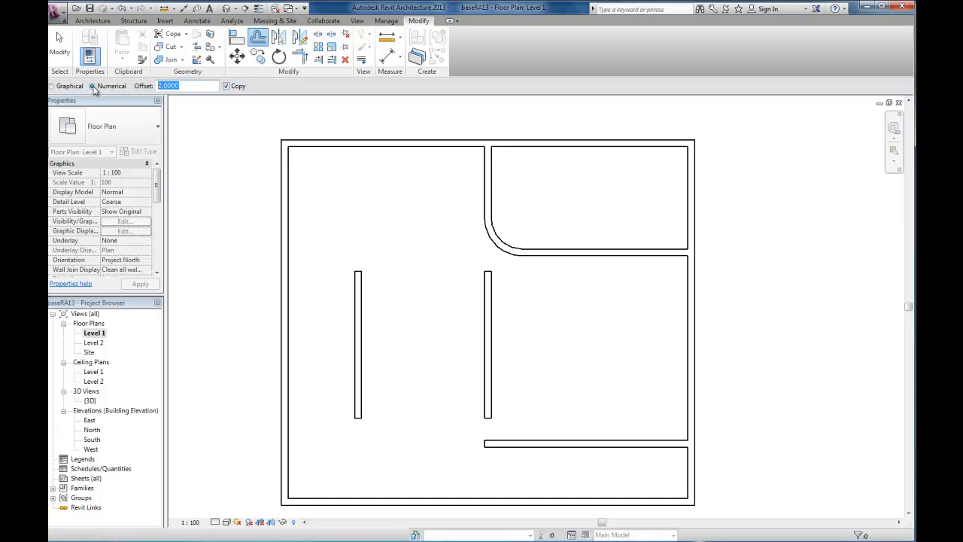
click(53, 86)
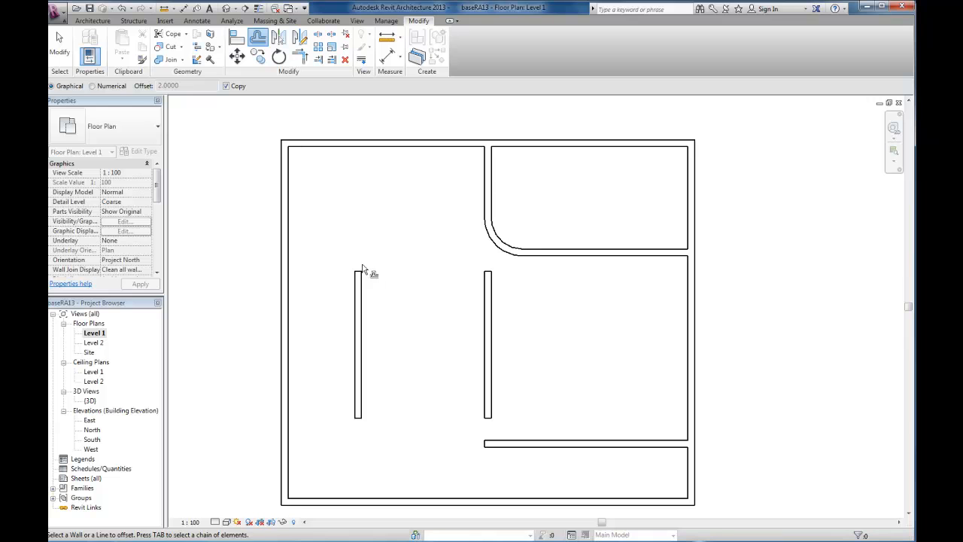
click(421, 275)
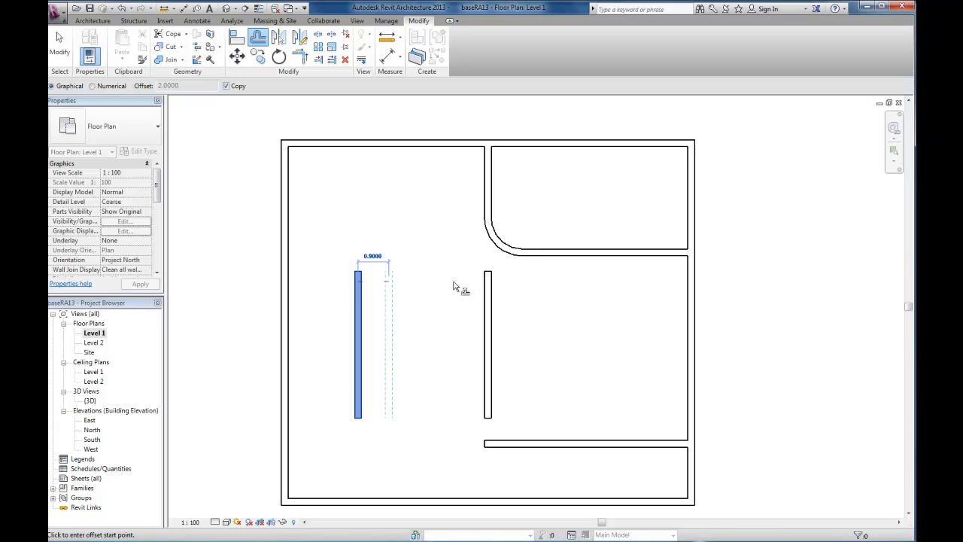
click(453, 276)
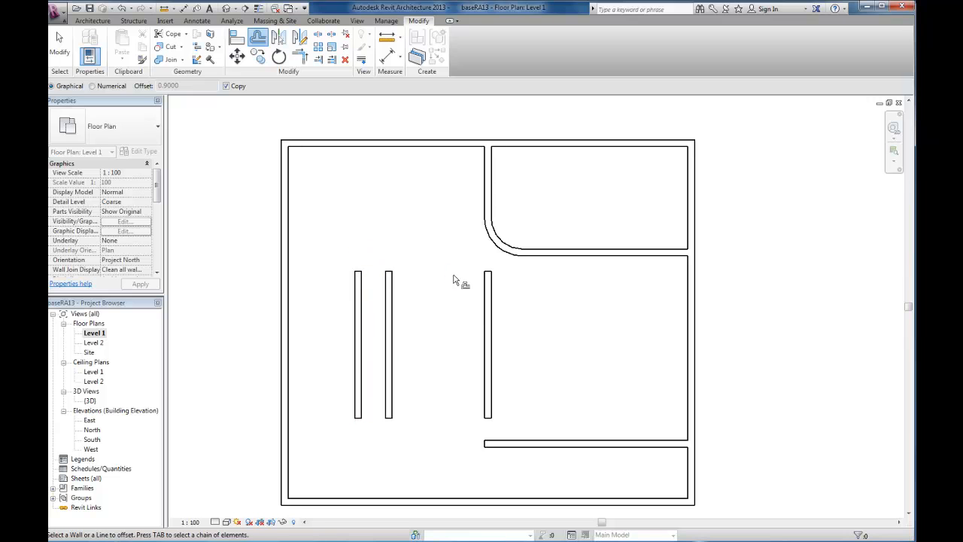
Leave Offset and delete the new copy beside the left free-standing wall
key(Escape)
click(389, 282)
key(Delete)
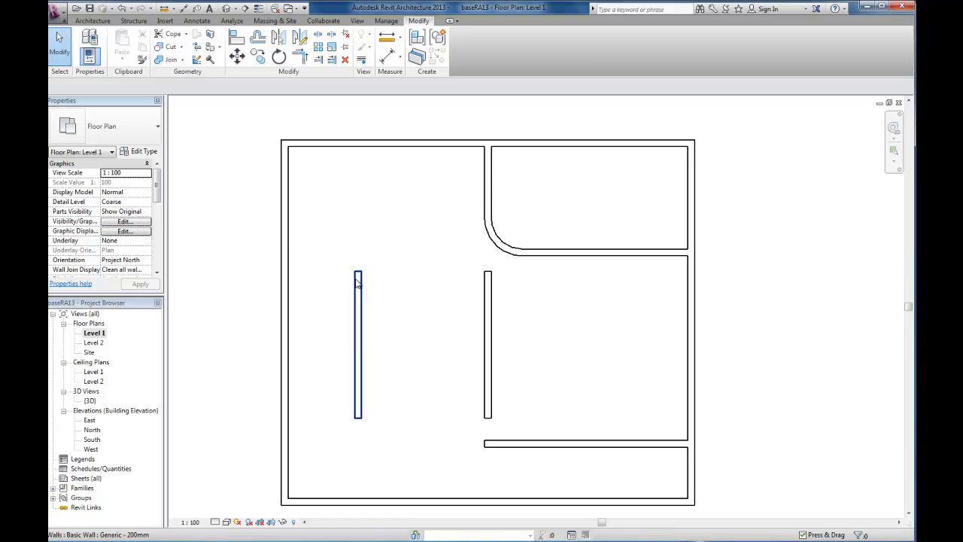
Using a numerical offset of 2, copy both free-standing walls to the right, and the upper horizontal partition and top outer wall upward
click(357, 282)
key(a)
key(l)
click(257, 38)
click(111, 85)
text(2)
key(Return)
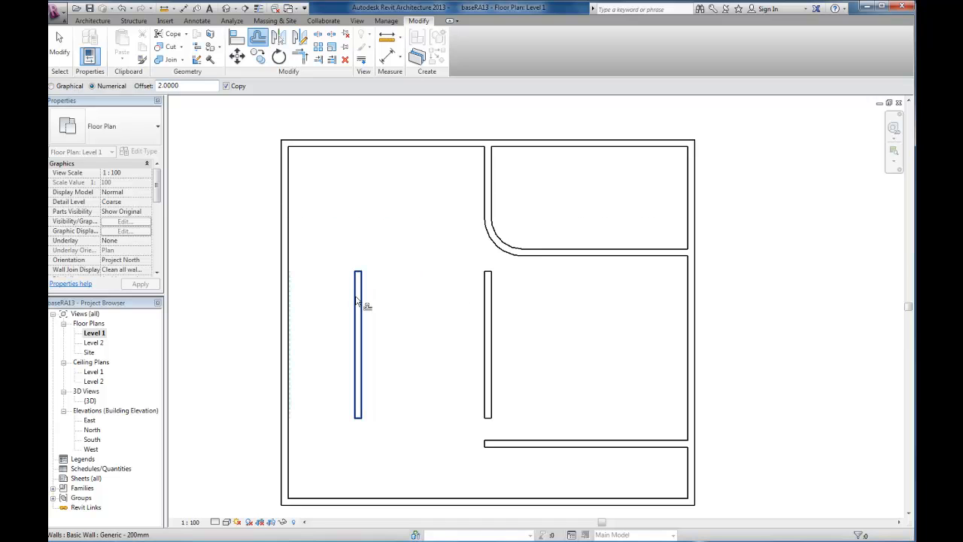
click(583, 258)
click(497, 298)
click(486, 300)
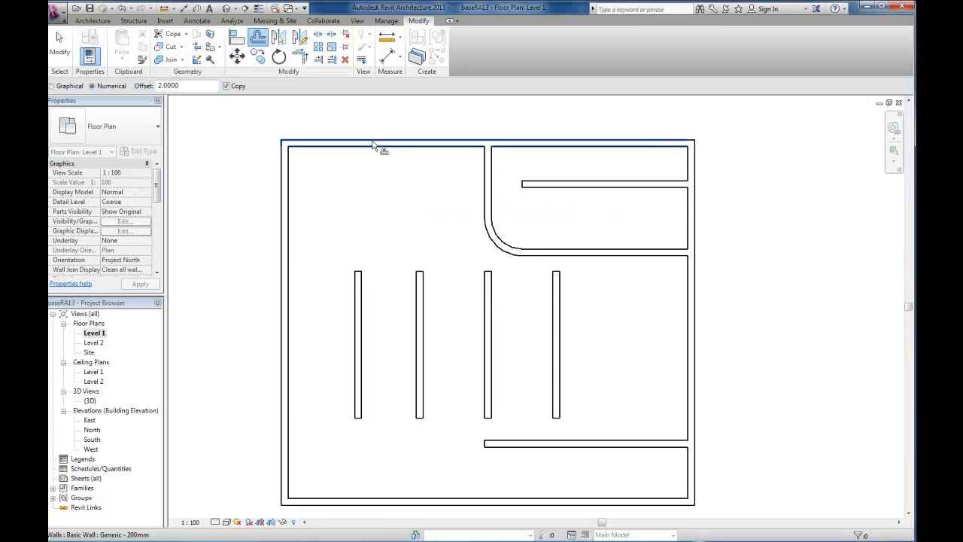
scroll(404, 269, down, 2)
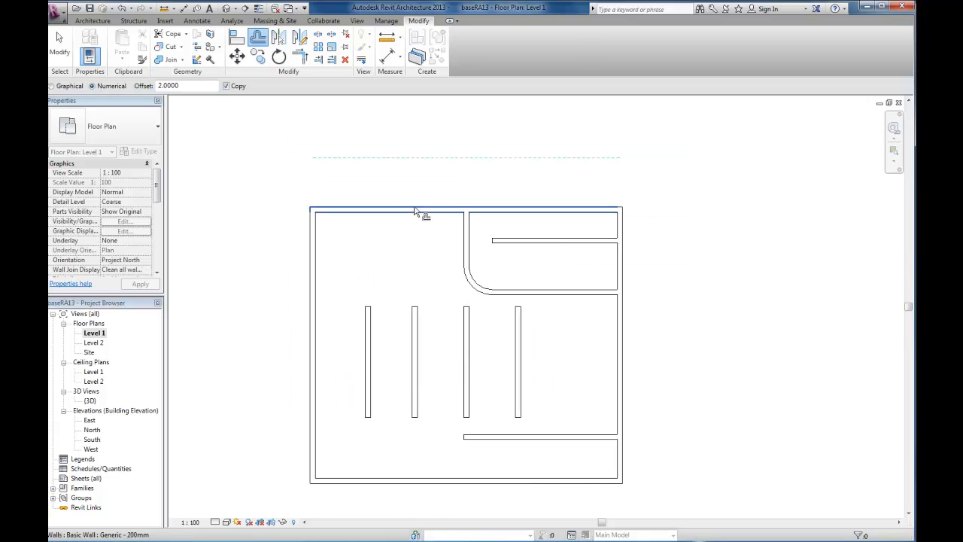
click(413, 208)
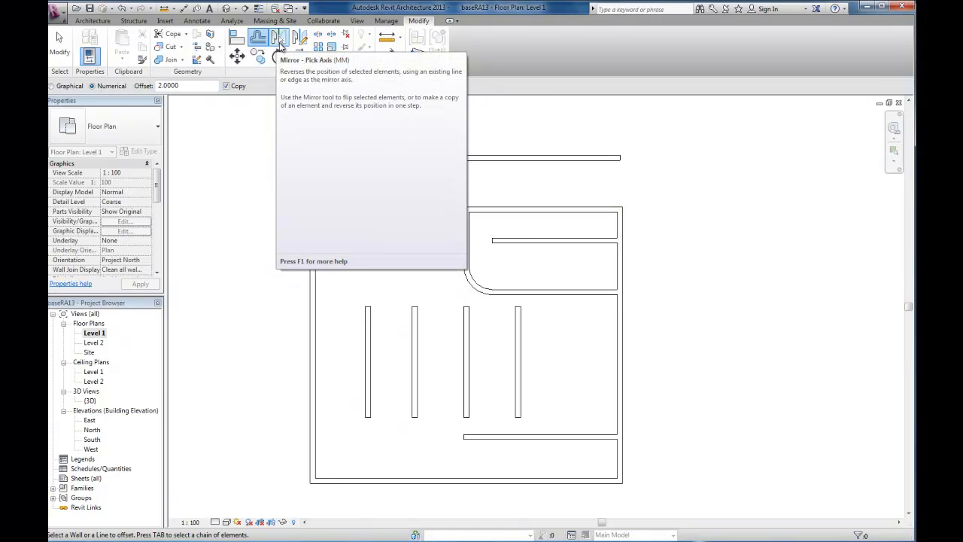
Mirror a copy of the second free-standing wall from the left, picking the right outer wall as the axis
click(279, 43)
click(415, 329)
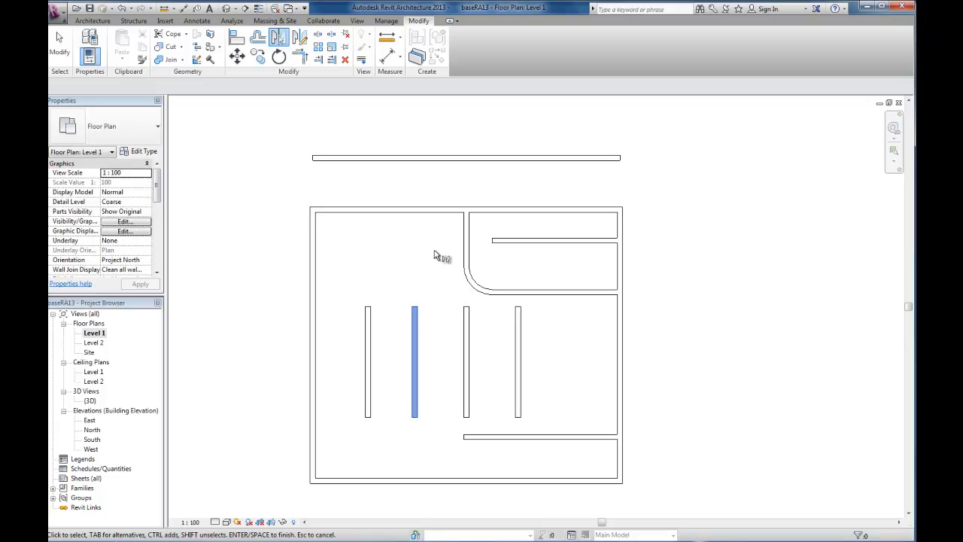
key(Return)
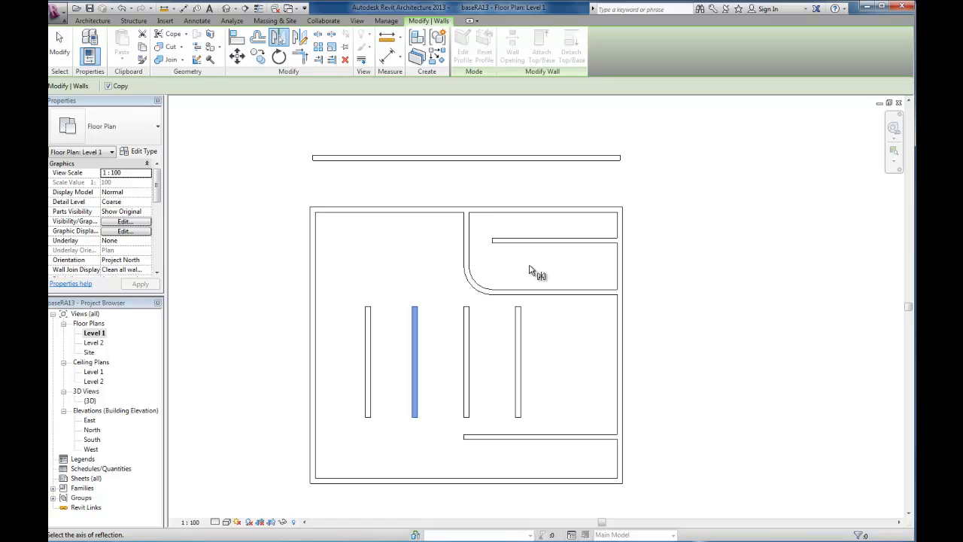
click(622, 344)
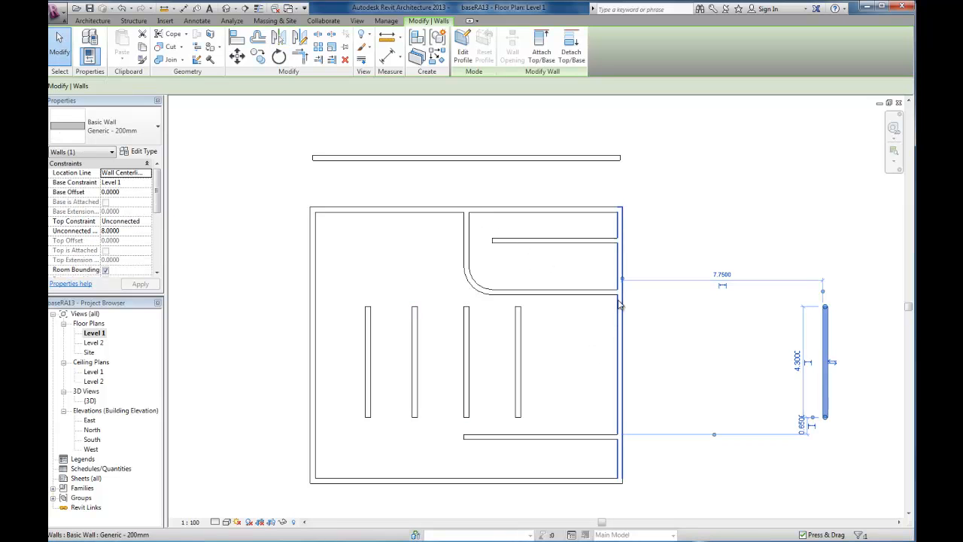
click(510, 356)
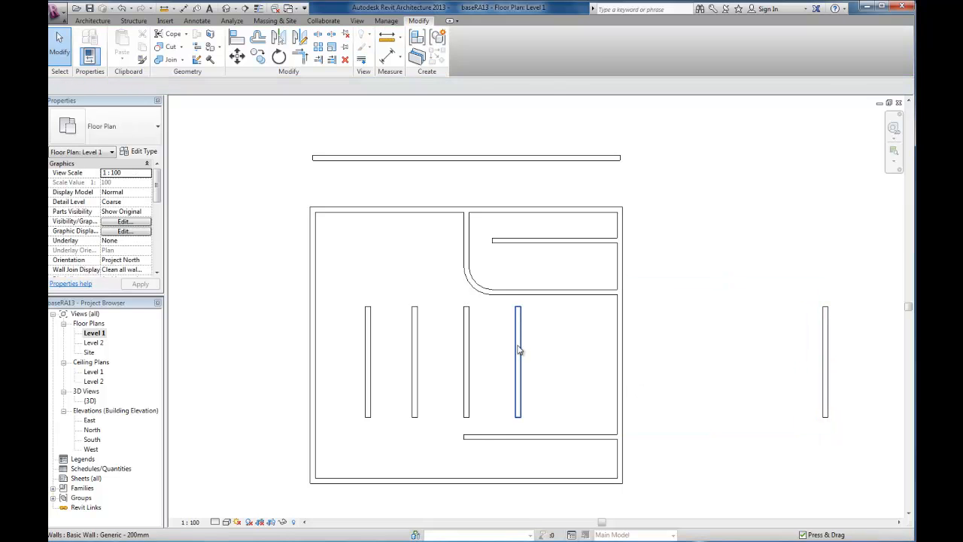
Mirror a copy of the rightmost free-standing wall inside the plan about a drawn vertical axis between it and the right outer wall
click(517, 352)
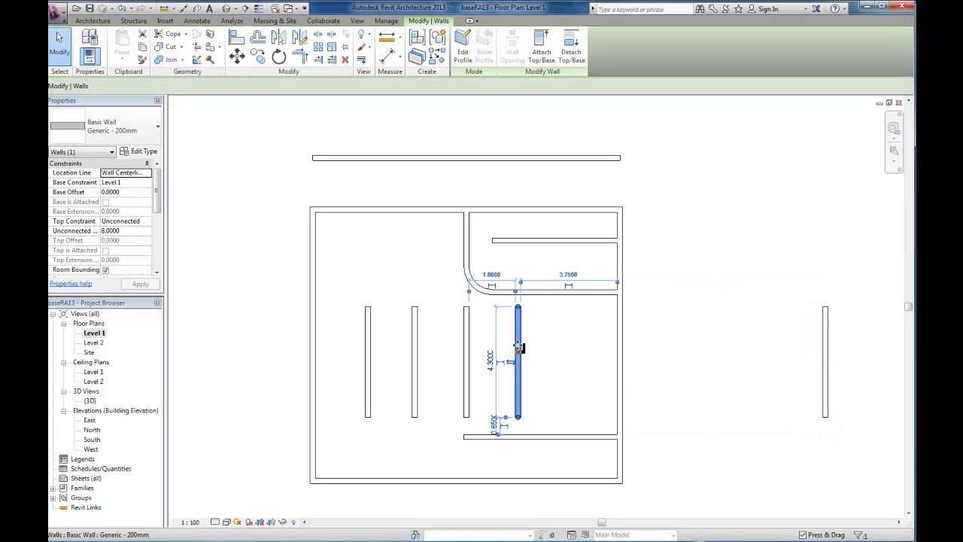
click(301, 39)
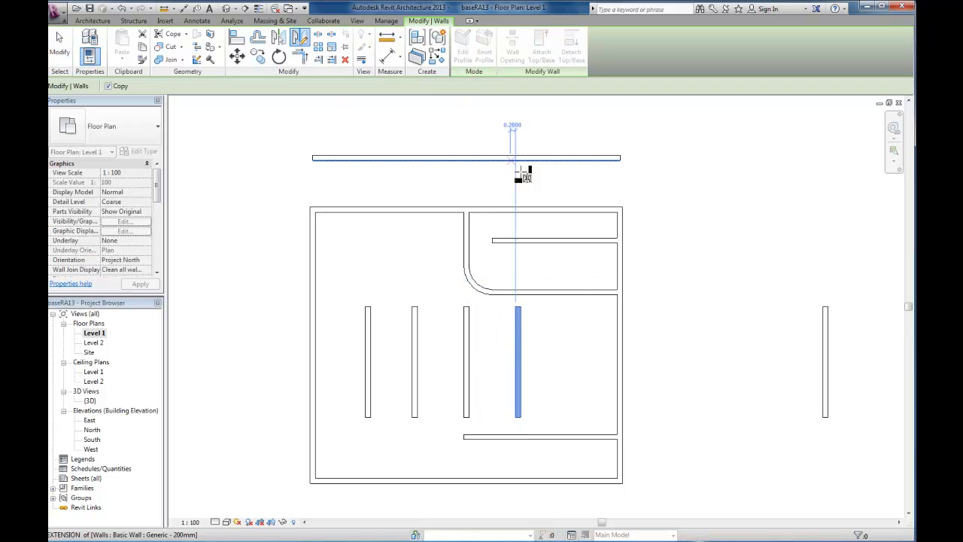
click(558, 299)
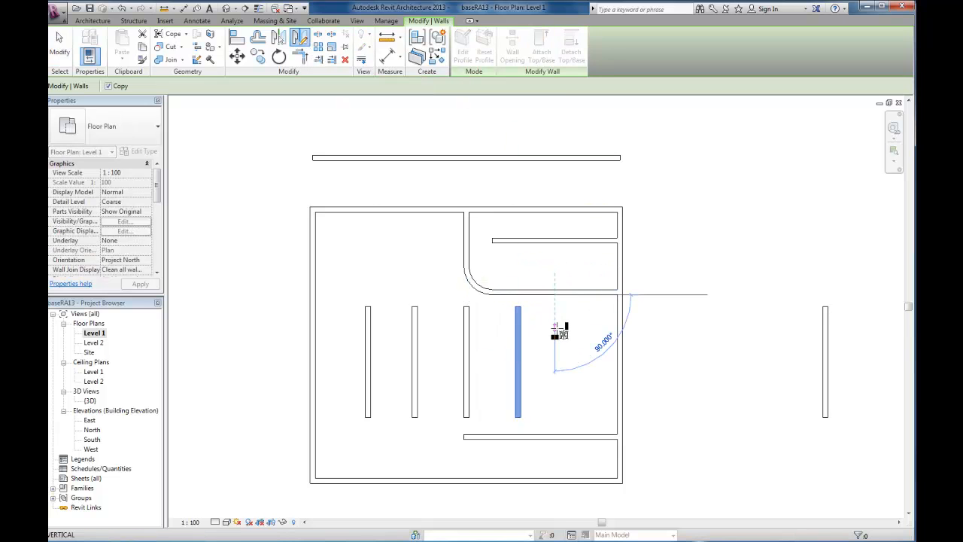
click(556, 333)
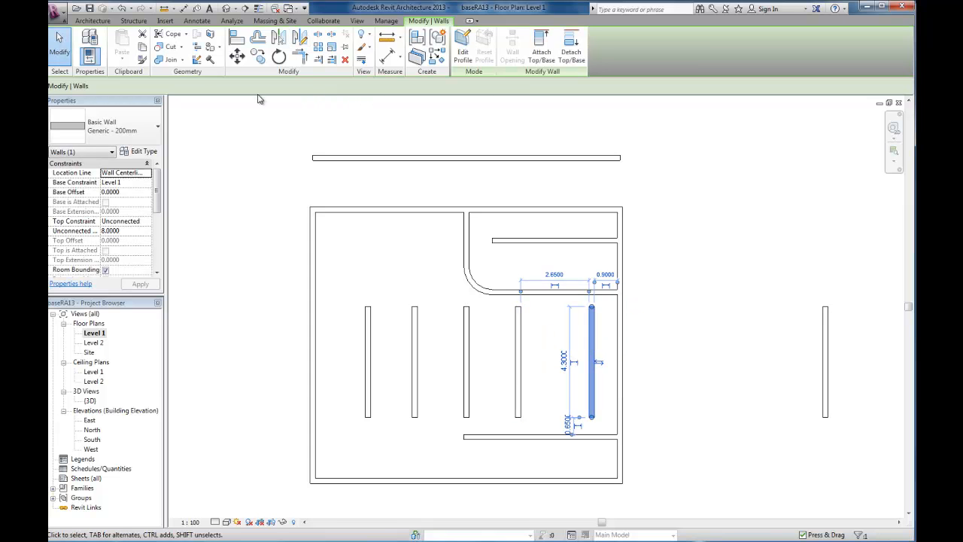
Split the detached wall above the plan into two touching segments with Split Element, and undo the split
click(318, 35)
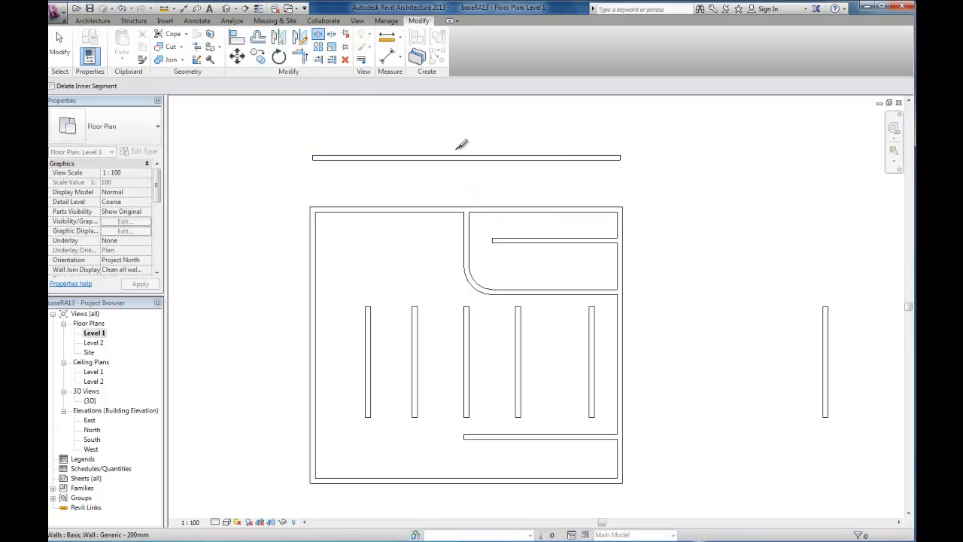
scroll(409, 153, up, 4)
key(Escape)
click(409, 163)
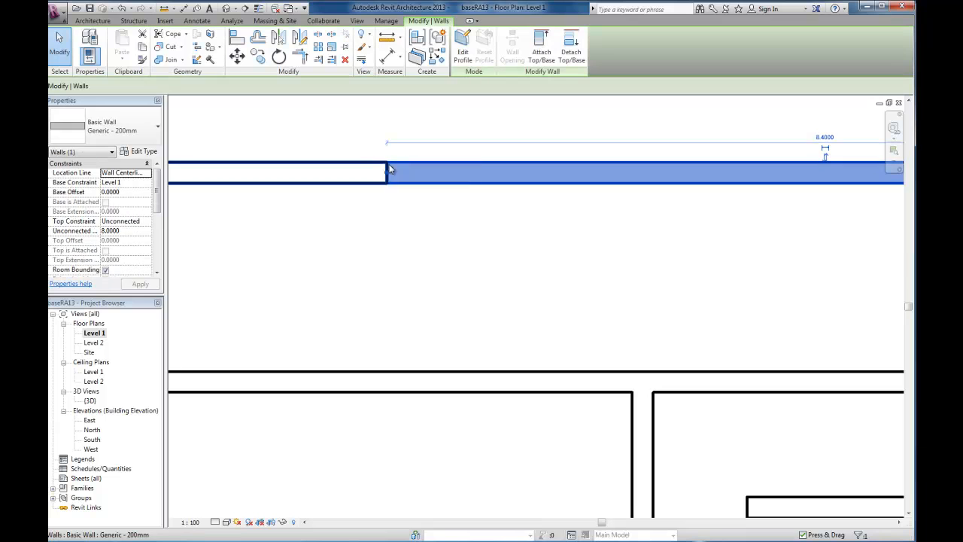
click(371, 168)
key(ctrl+z)
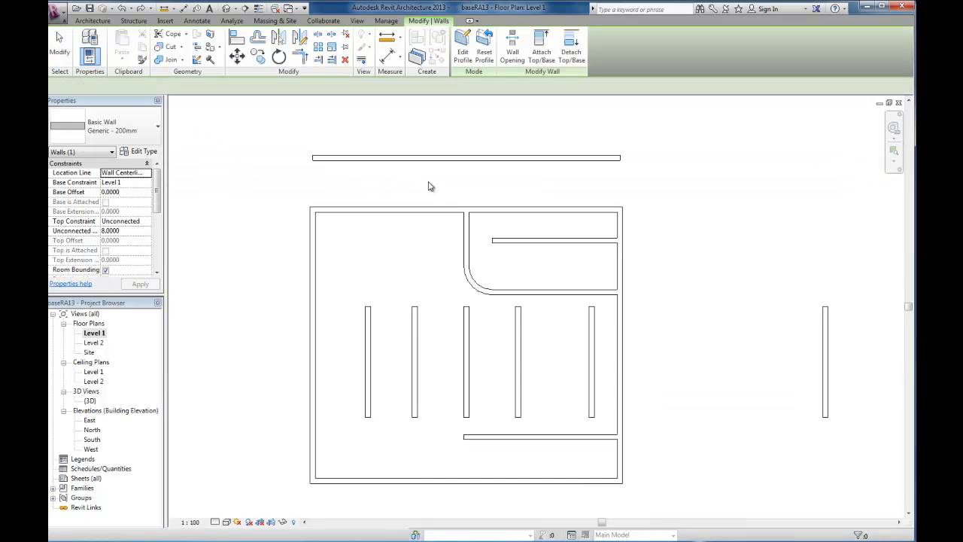
Split the detached wall above the plan with a joint gap of 0.0254, about 2.5 from its left end
scroll(344, 35, up, 2)
click(331, 34)
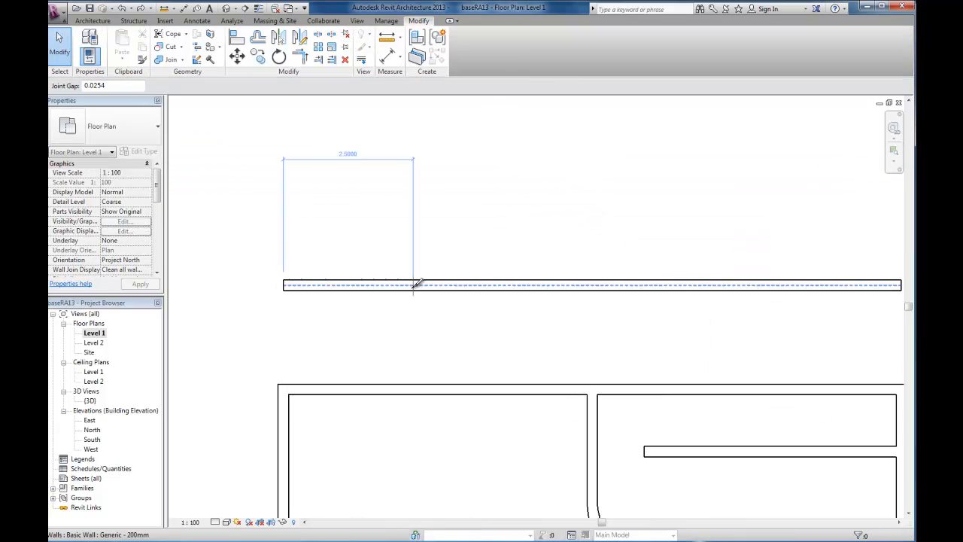
click(421, 282)
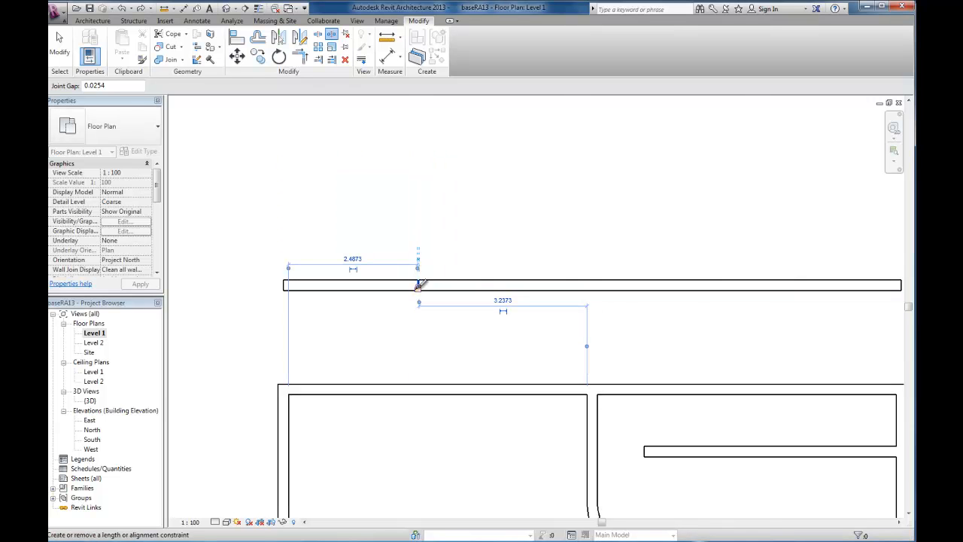
scroll(429, 282, up, 5)
key(Escape)
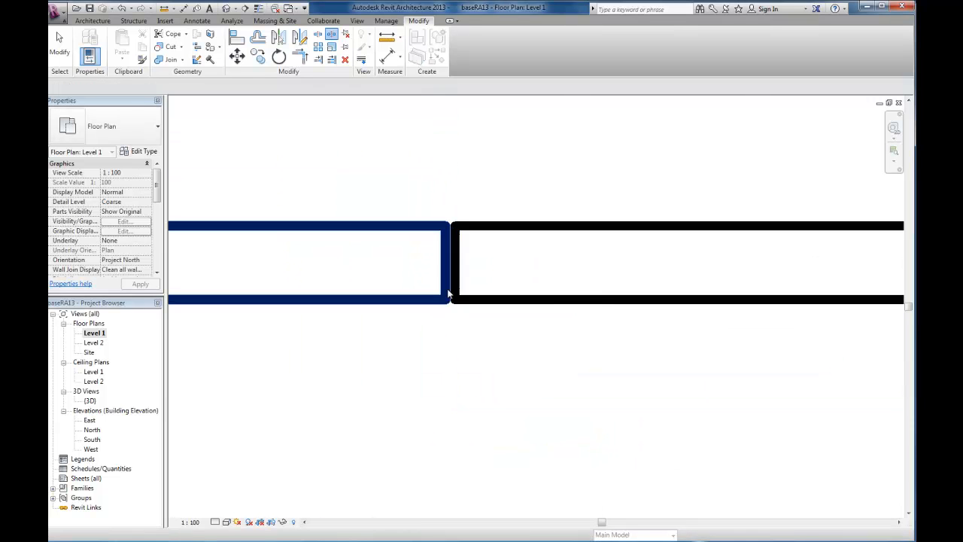
Widen the gap by pulling back the right segment's inner end and shortening the left segment to about 2.46
click(451, 287)
scroll(448, 290, down, 4)
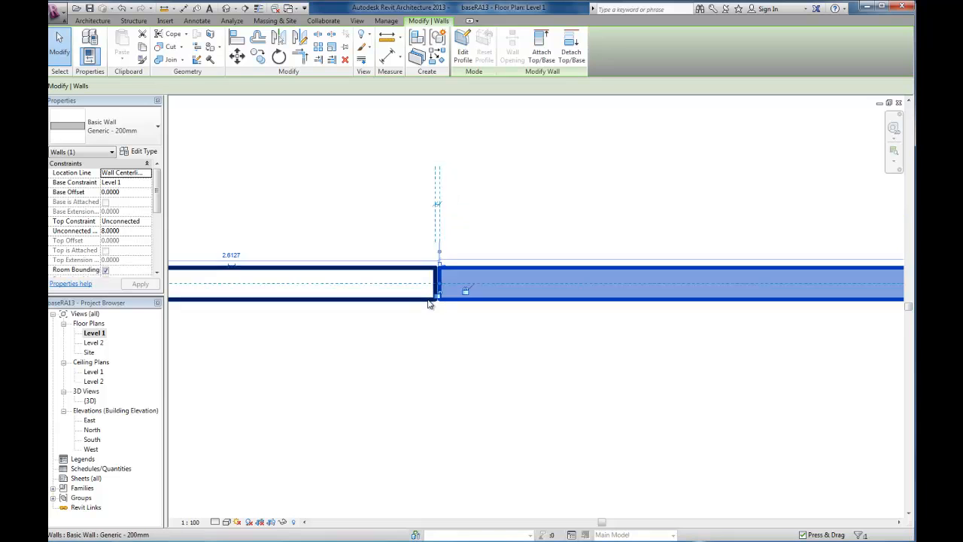
drag(436, 294, 510, 296)
click(426, 297)
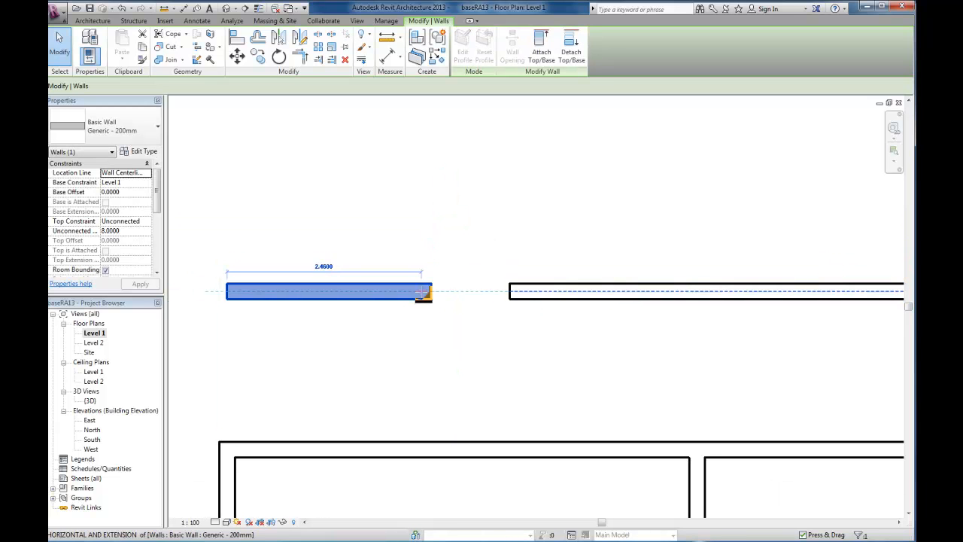
drag(432, 291, 422, 293)
click(378, 314)
Array the short wall segment above the plan upward as 10 grouped walls spaced about 1 apart
scroll(286, 276, down, 5)
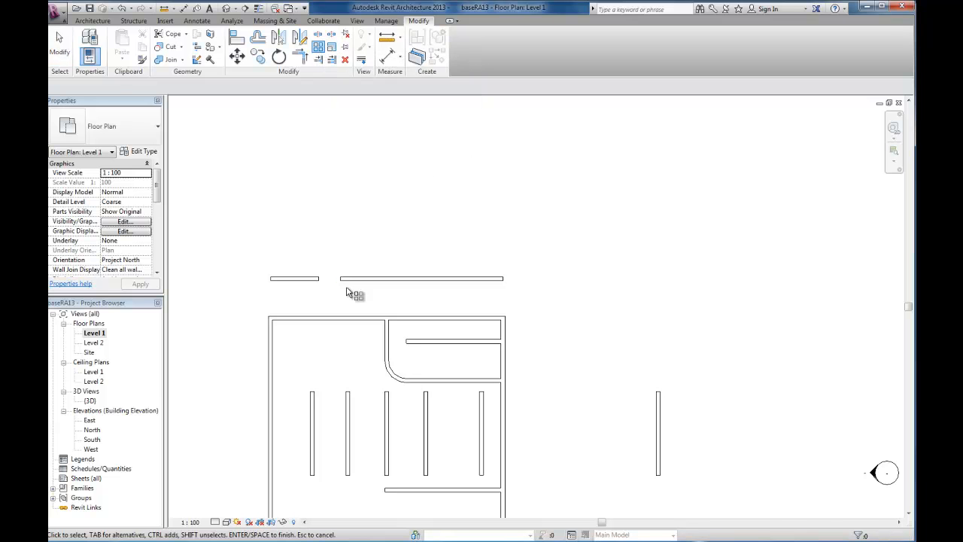
click(316, 283)
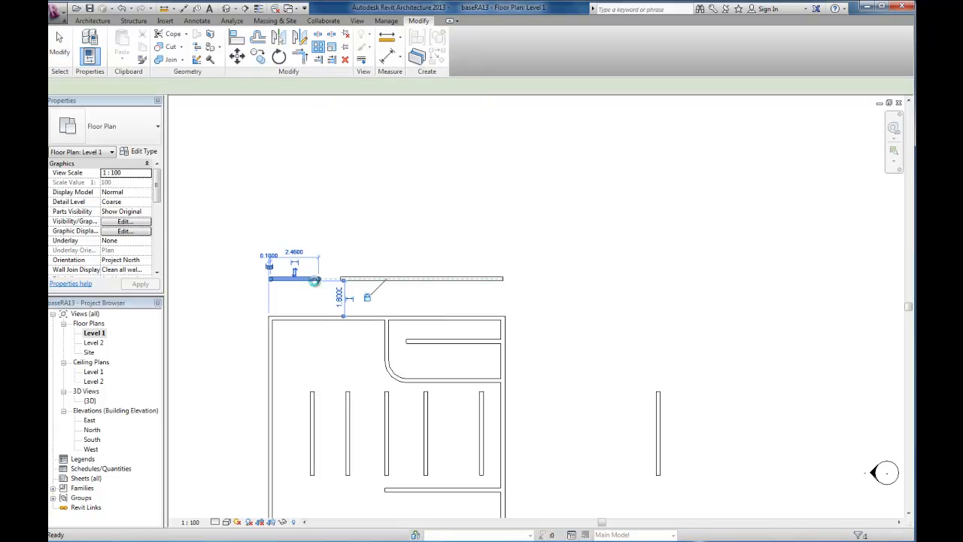
key(Return)
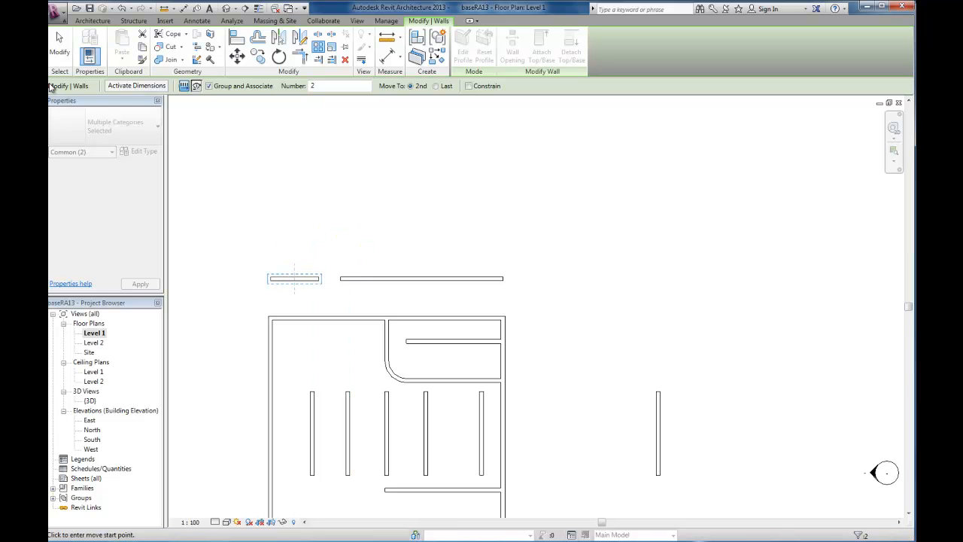
scroll(51, 88, up, 2)
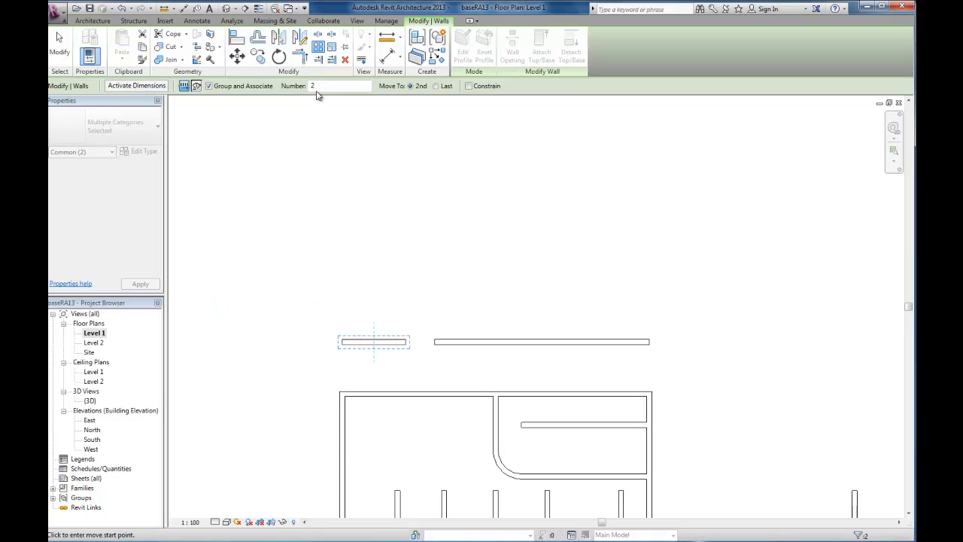
scroll(374, 343, up, 1)
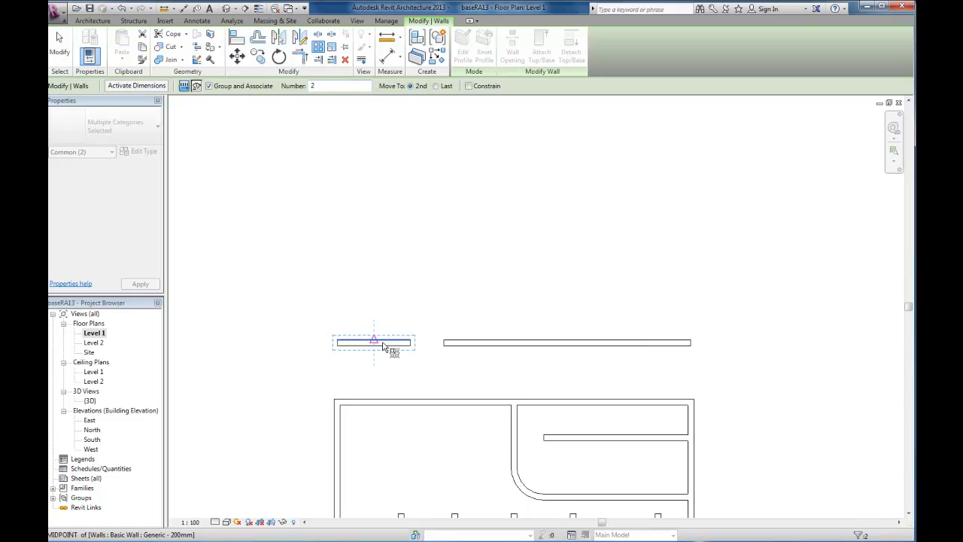
click(391, 344)
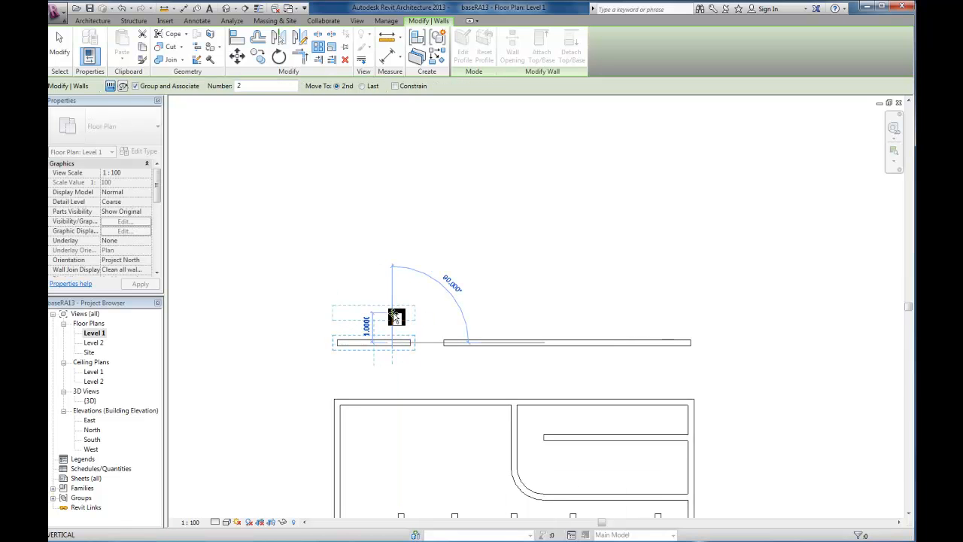
click(391, 310)
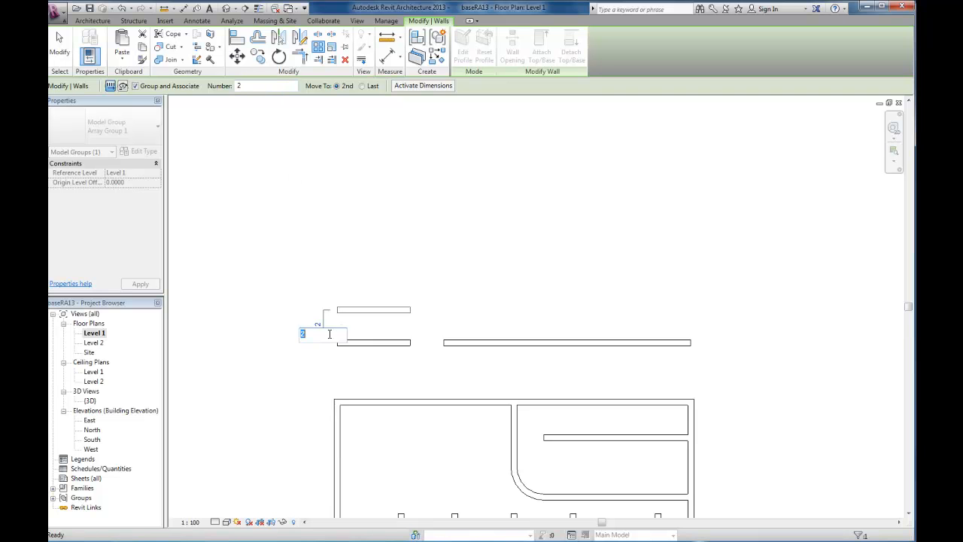
text(10)
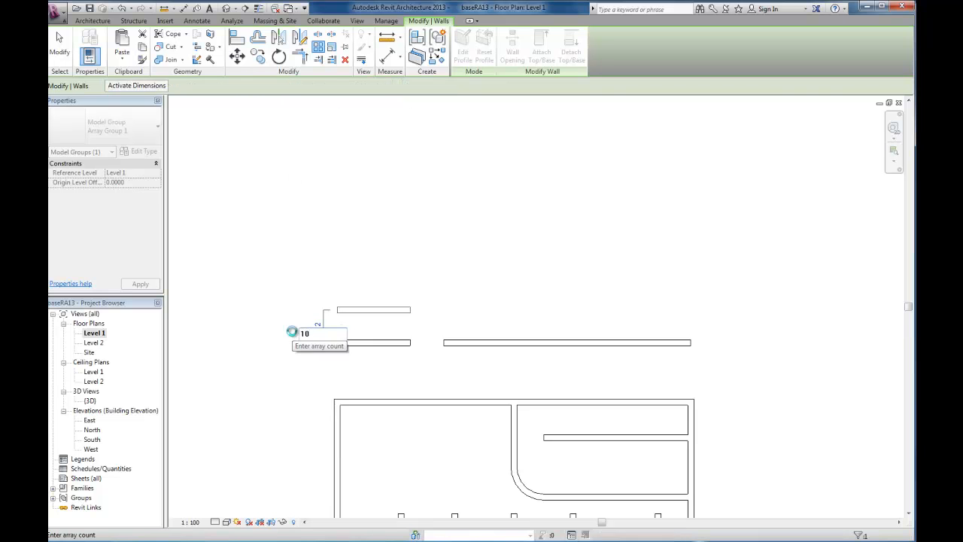
key(Return)
scroll(348, 230, down, 3)
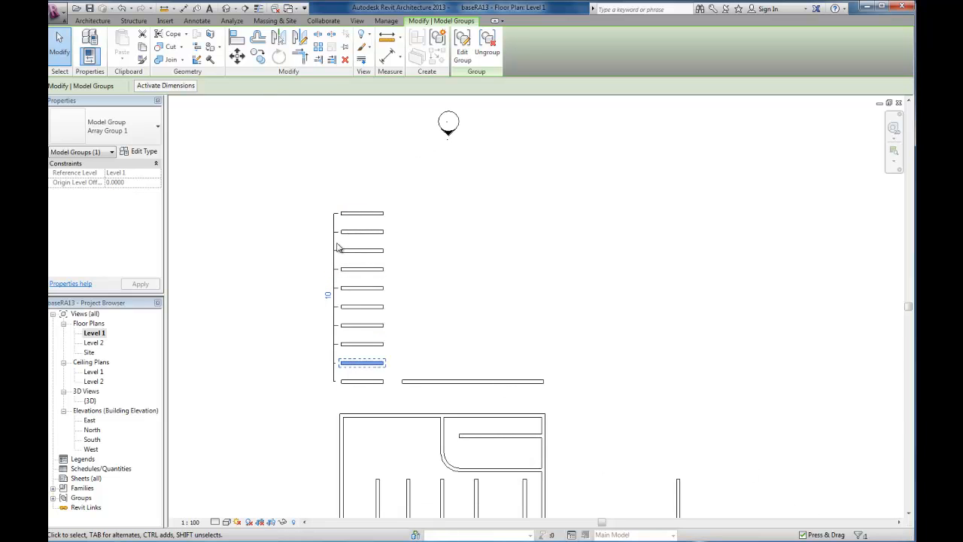
scroll(365, 315, up, 1)
click(369, 389)
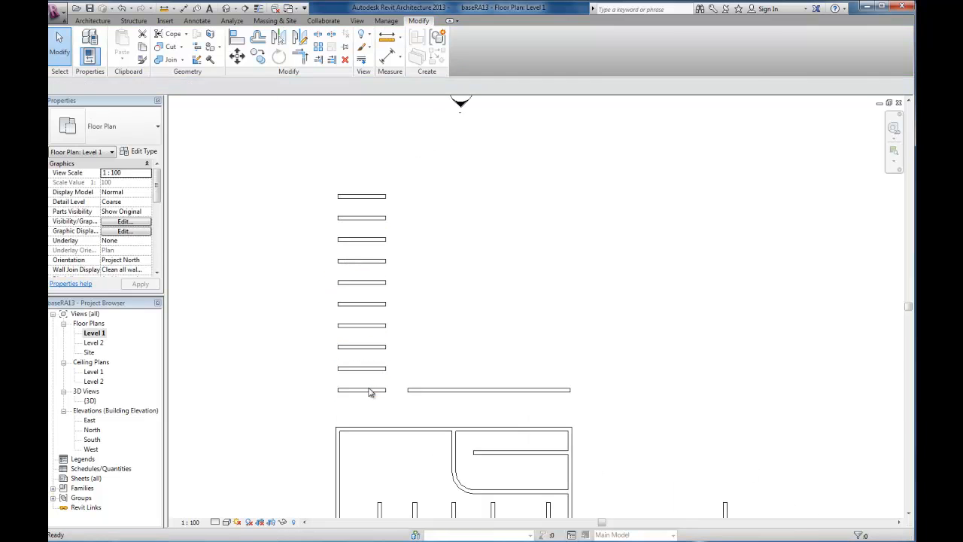
click(320, 48)
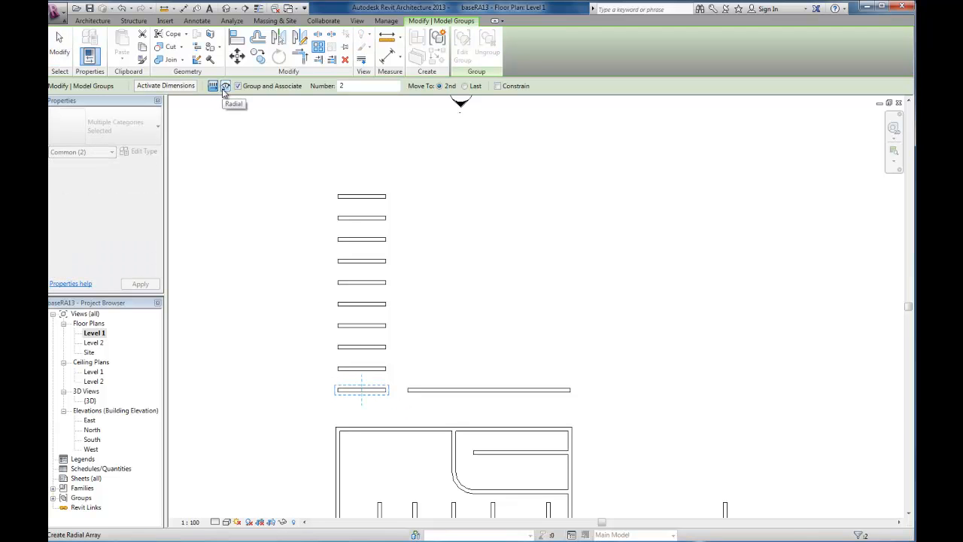
key(a)
key(r)
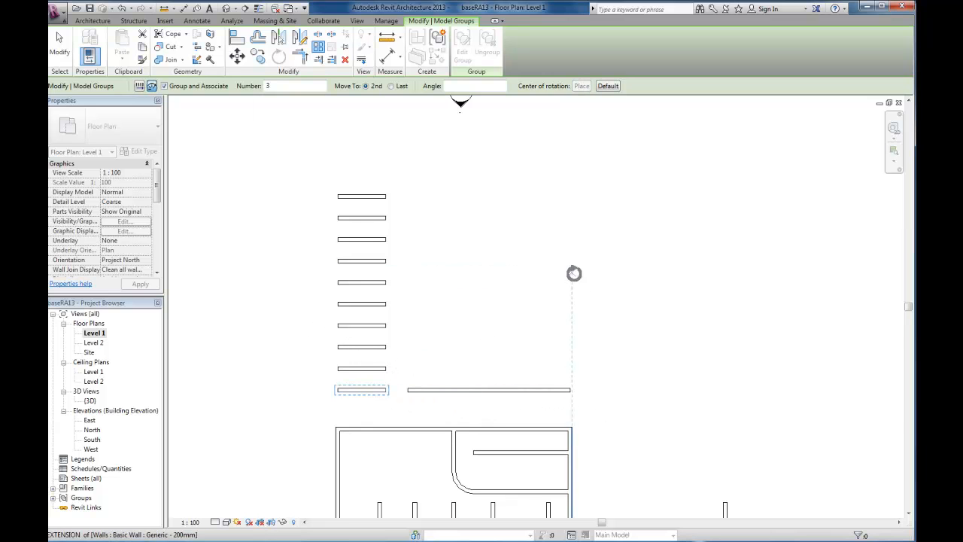
drag(307, 395, 307, 397)
scroll(301, 404, up, 8)
scroll(392, 316, up, 3)
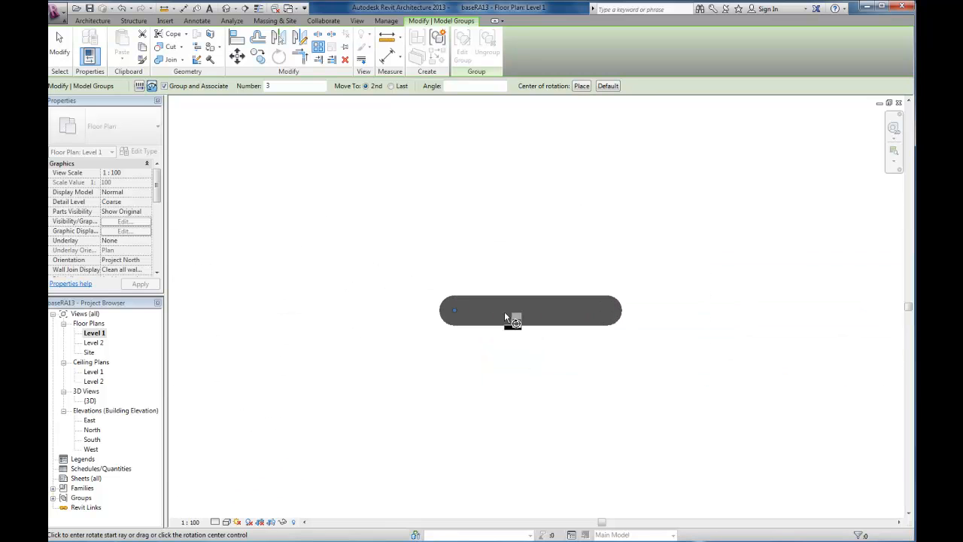
Set the view scale of the Level 1 floor plan to 1:20
click(188, 523)
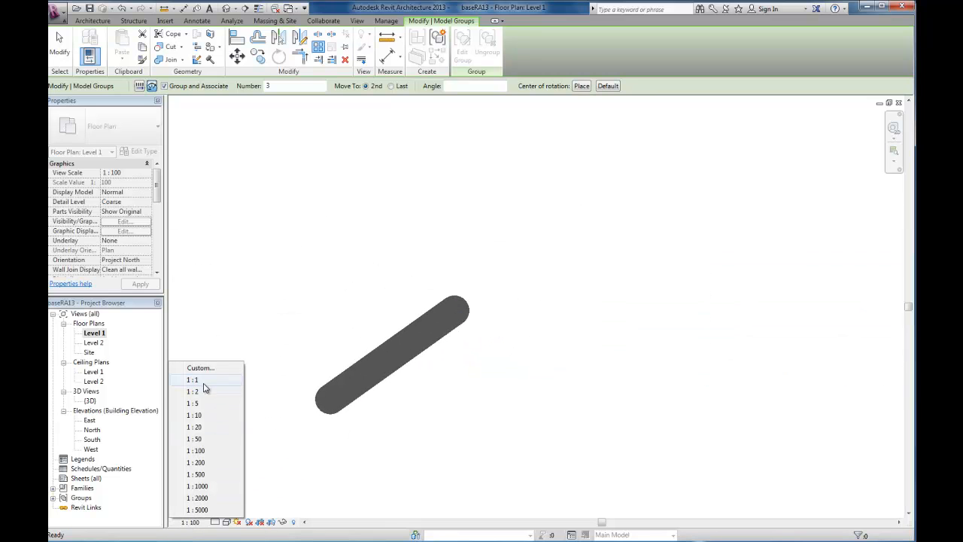
click(209, 429)
key(Escape)
key(Escape)
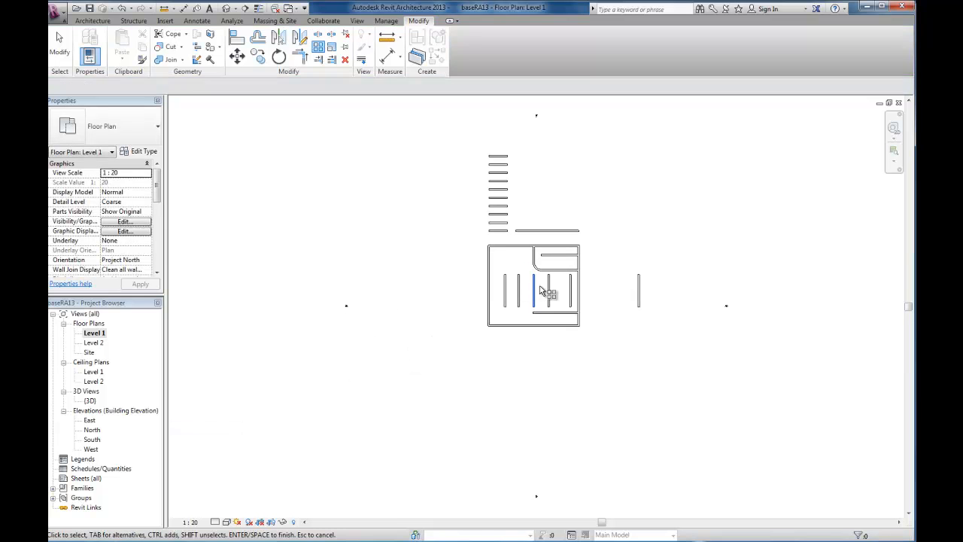
Delete all the grouped short walls of the linear array above the plan
scroll(516, 207, up, 2)
click(496, 244)
key(Escape)
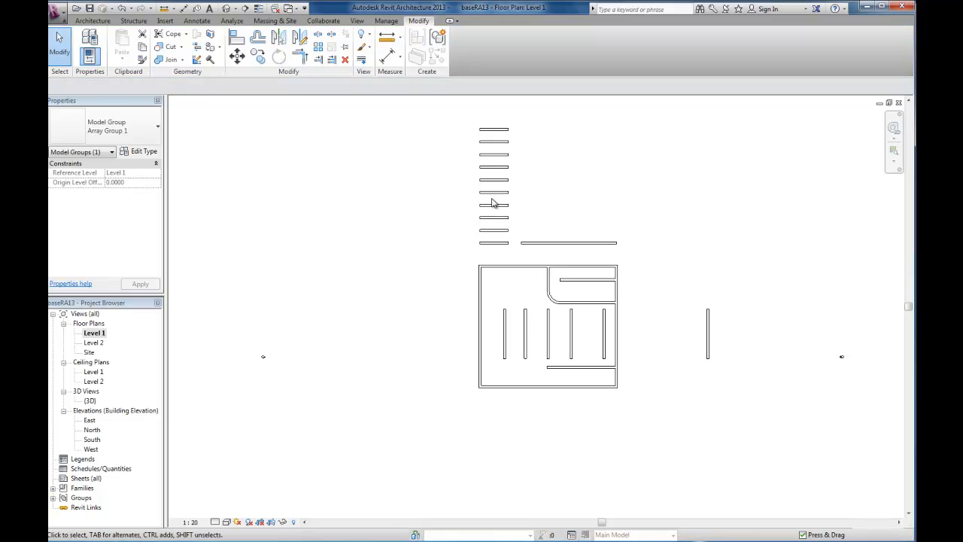
drag(514, 113, 465, 255)
key(Delete)
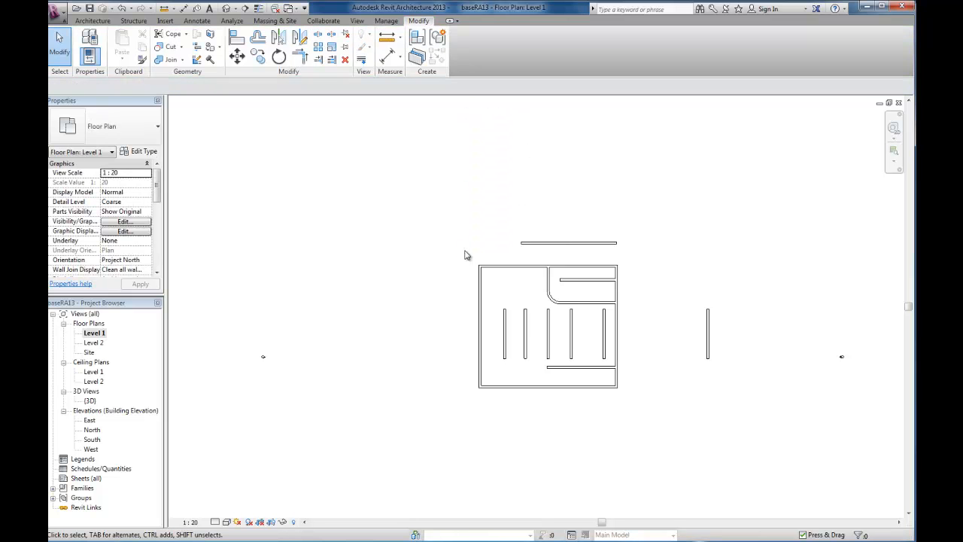
Start a grouped radial array of the detached wall above the plan, with its centre of rotation just beyond the wall's right end
click(561, 240)
click(278, 57)
click(300, 57)
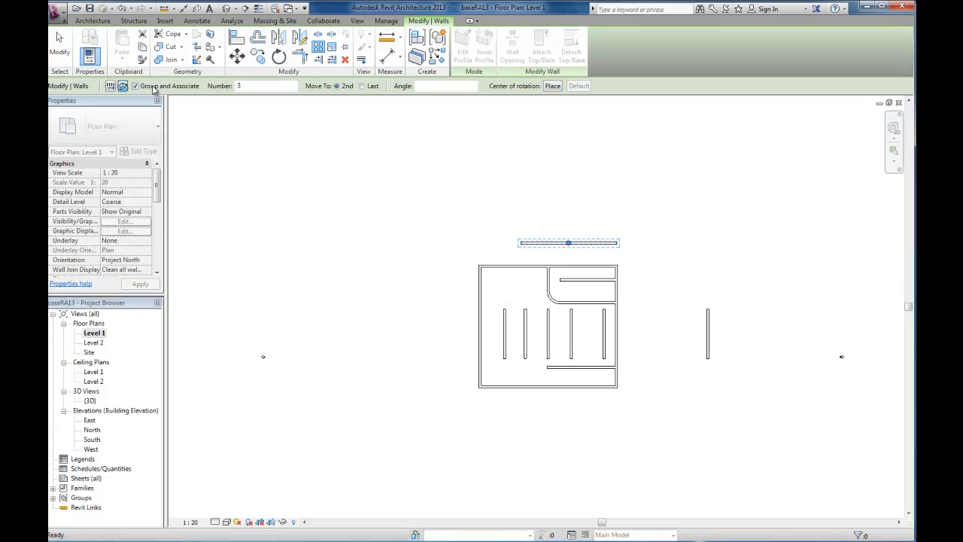
click(122, 86)
scroll(415, 266, up, 5)
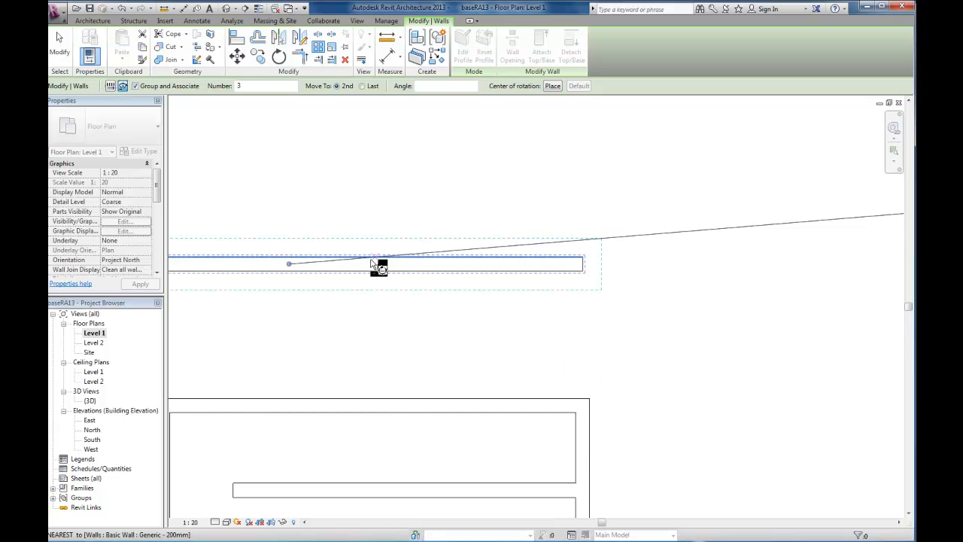
scroll(265, 257, down, 3)
click(270, 261)
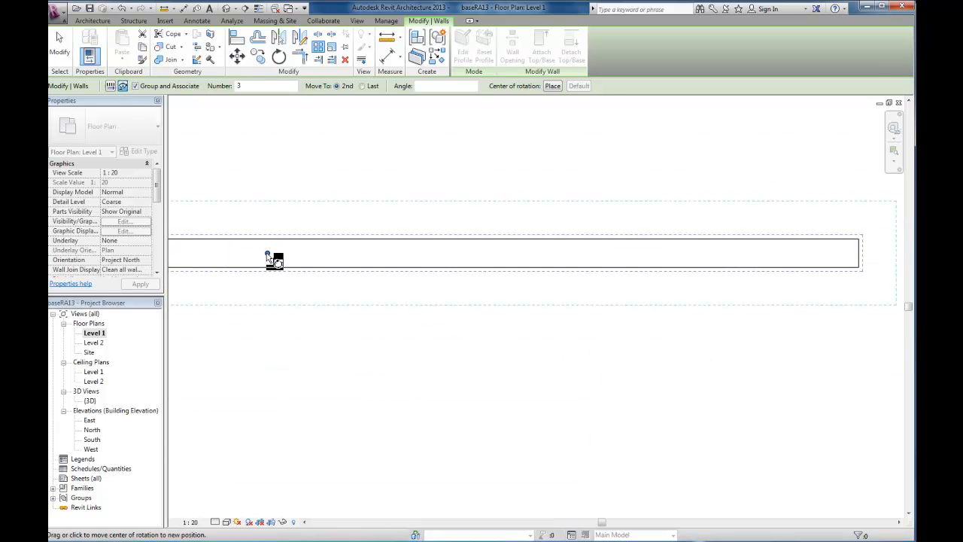
scroll(290, 347, down, 1)
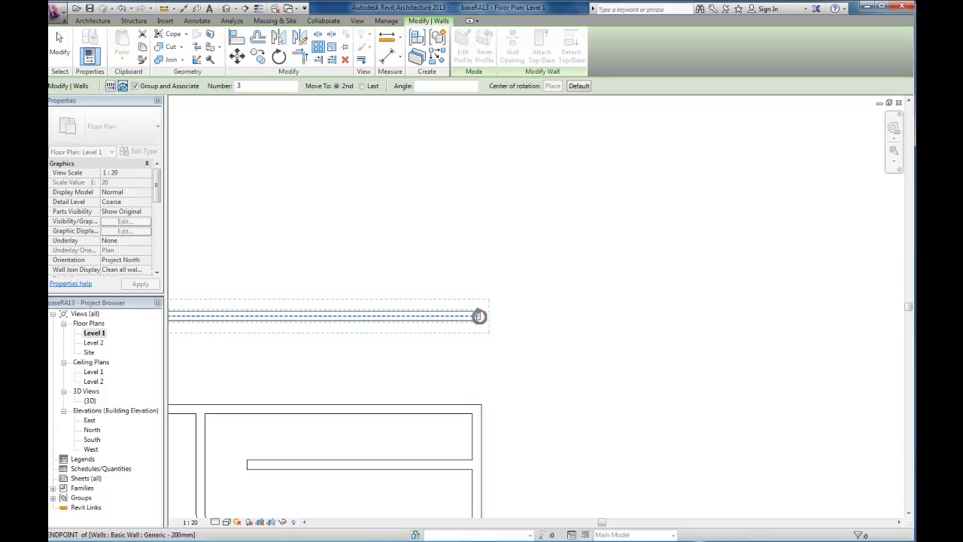
scroll(595, 328, down, 2)
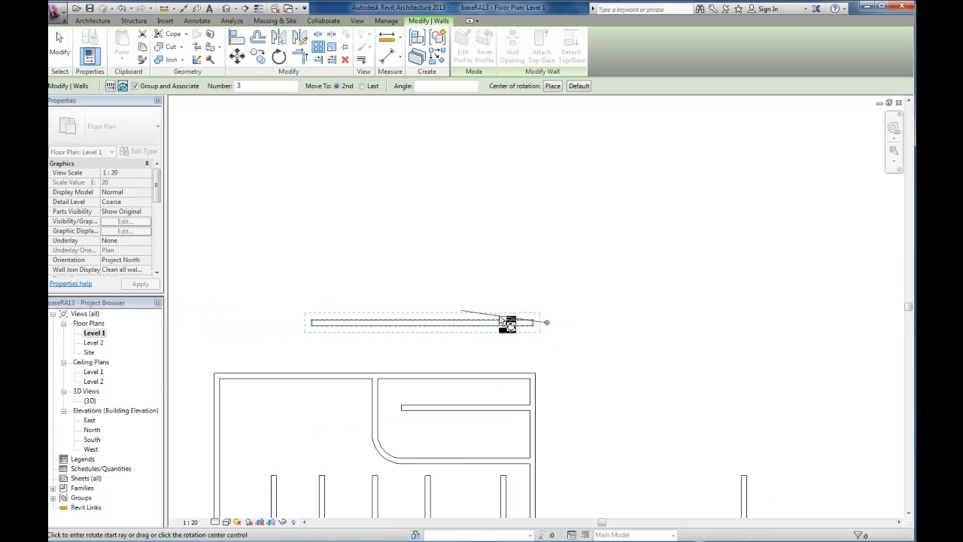
Sweep the radial array clockwise from the wall's own direction and set the array count to 7
click(422, 322)
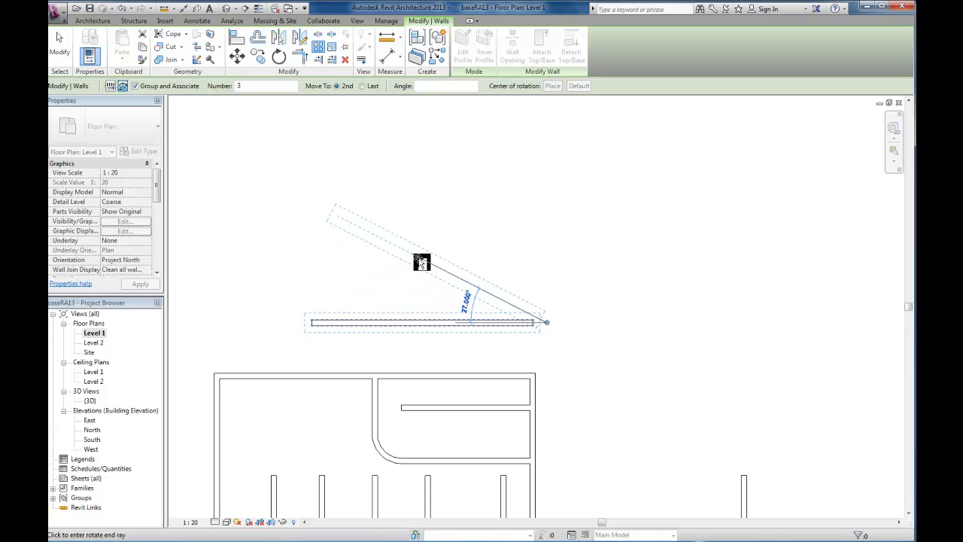
click(428, 250)
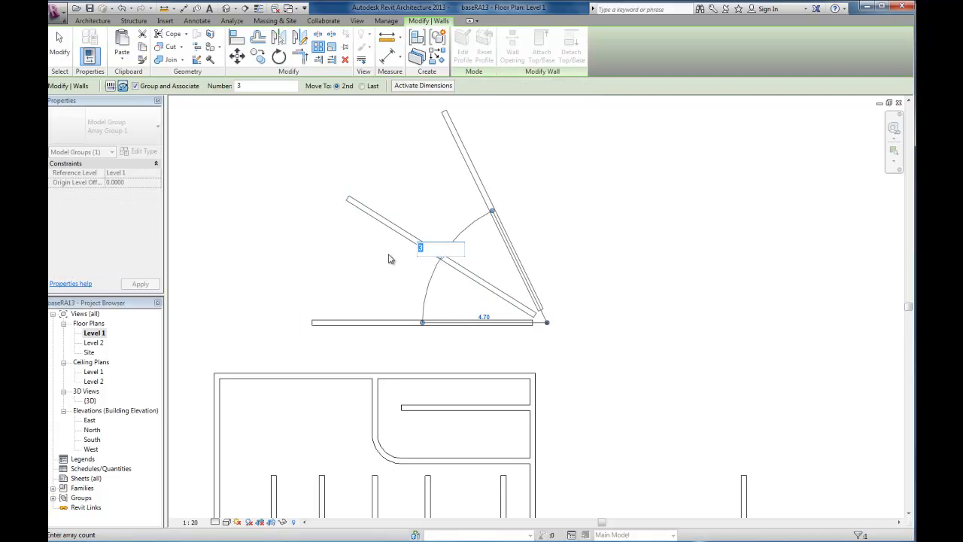
key(Return)
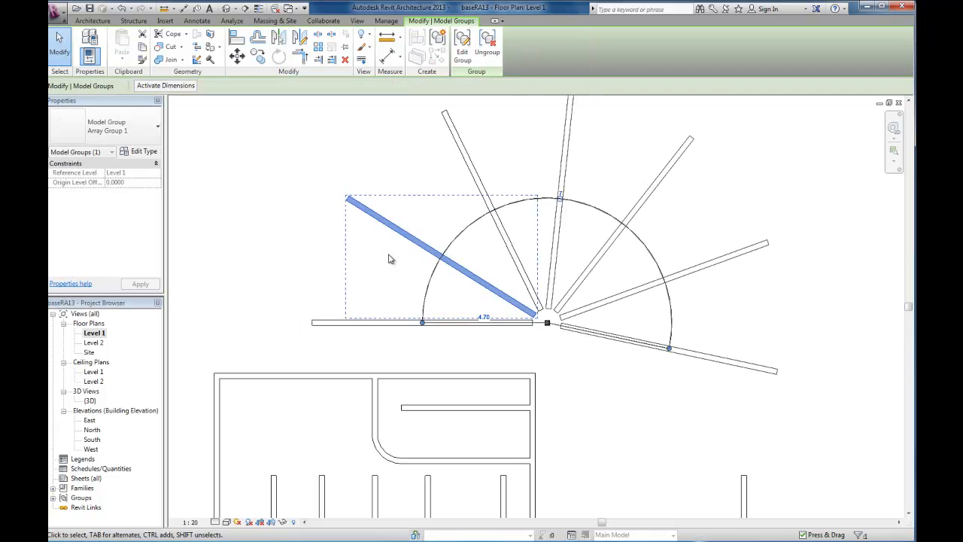
click(600, 392)
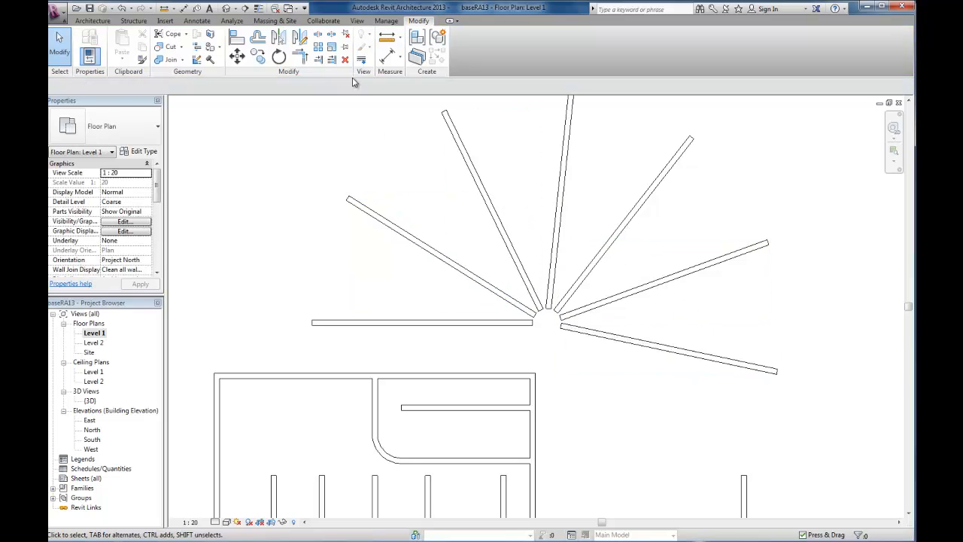
Scale the detached vertical wall right of the plan graphically by about 0.37 from its upper end, and delete the wall
scroll(409, 248, down, 3)
scroll(315, 391, up, 2)
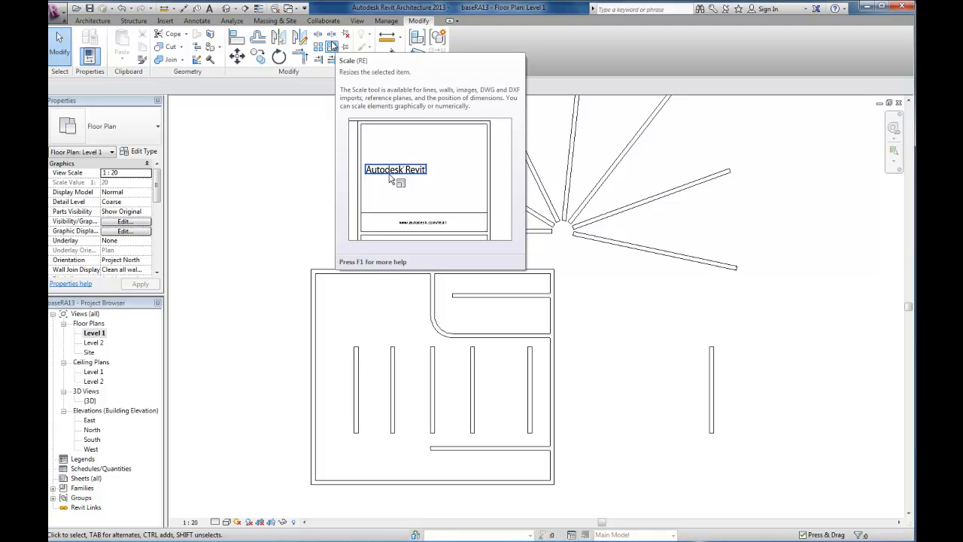
click(711, 390)
click(332, 47)
click(711, 348)
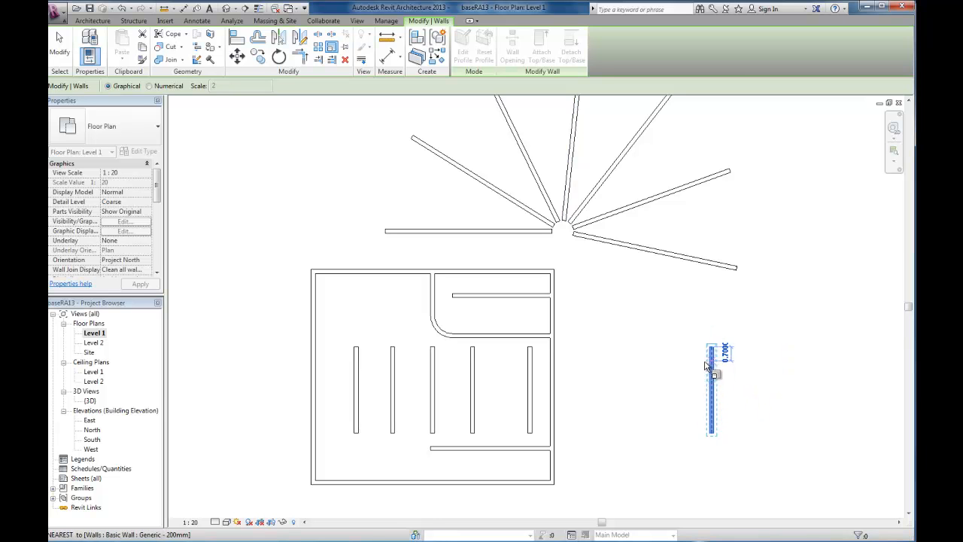
click(705, 362)
click(691, 364)
click(714, 371)
key(Delete)
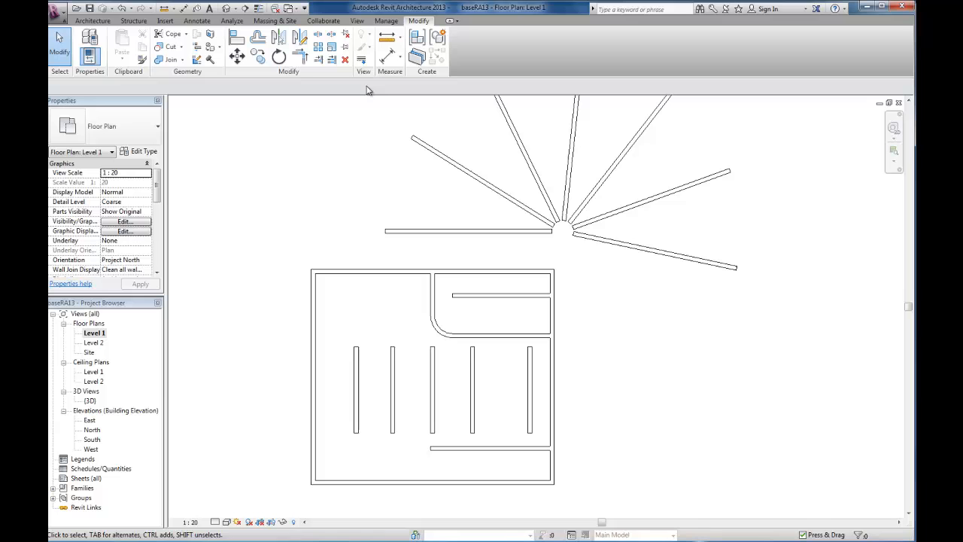
Try to scale the plan's top wall graphically from its left corner down to about 4.2 long
click(369, 271)
key(r)
key(e)
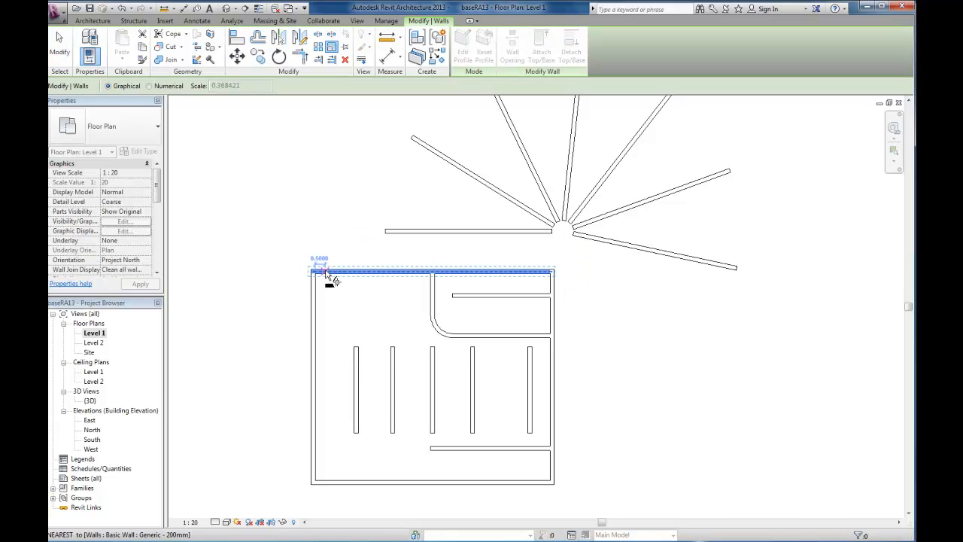
click(314, 273)
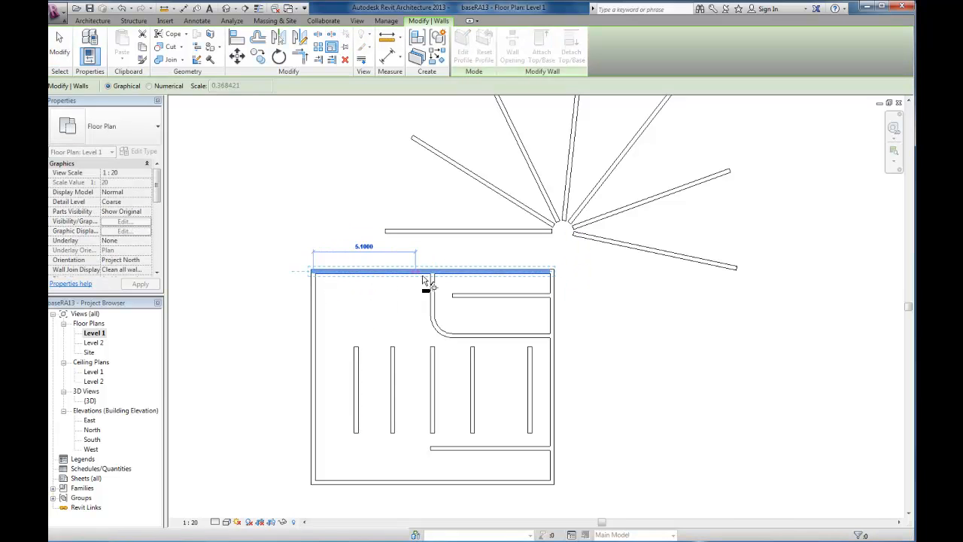
click(552, 272)
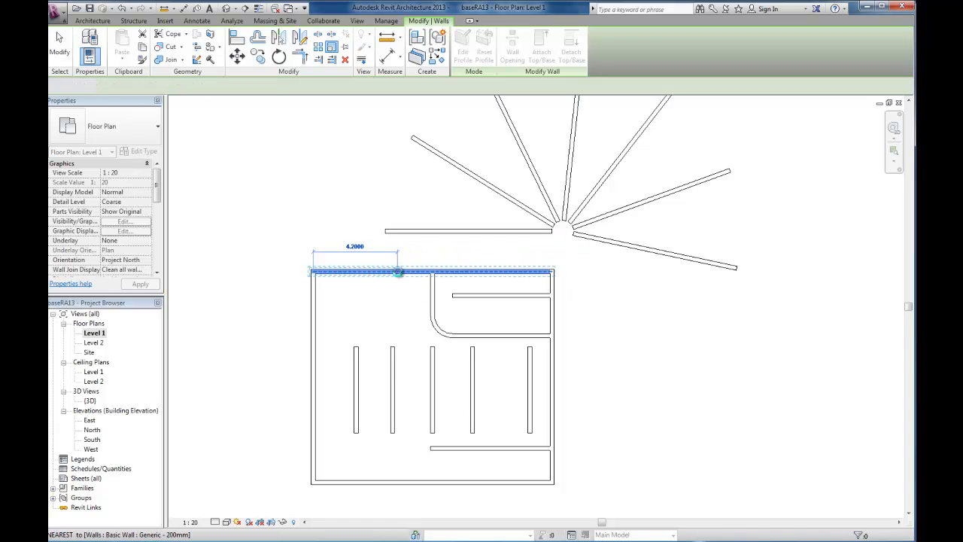
click(398, 272)
Try to shorten the plan's top wall by pulling its right end back to a length of about 4.6, and cancel the change
drag(551, 275, 397, 275)
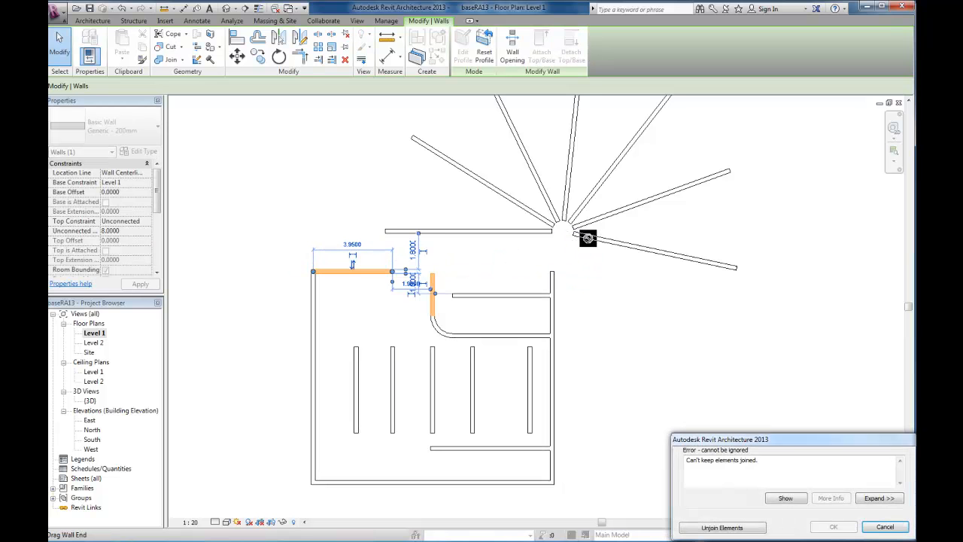
key(Escape)
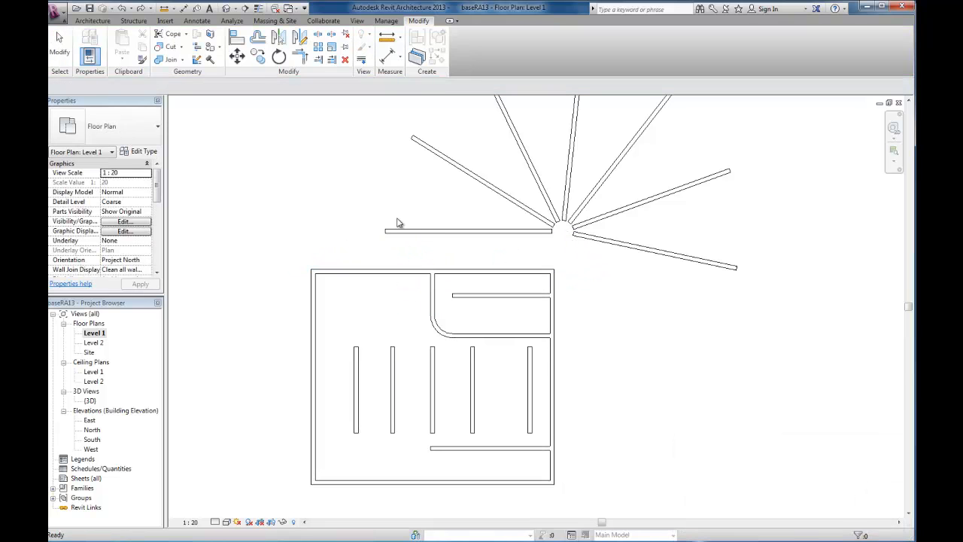
click(470, 271)
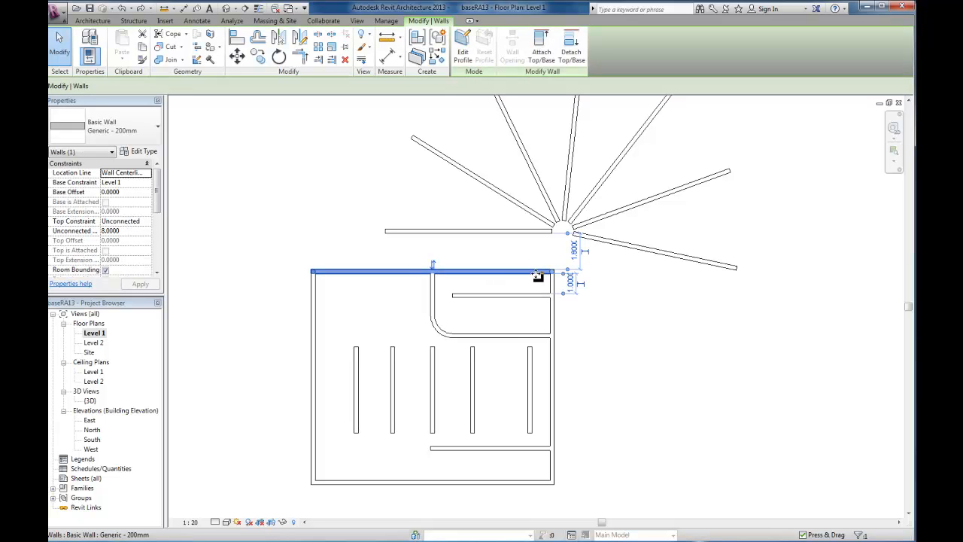
drag(554, 273, 405, 280)
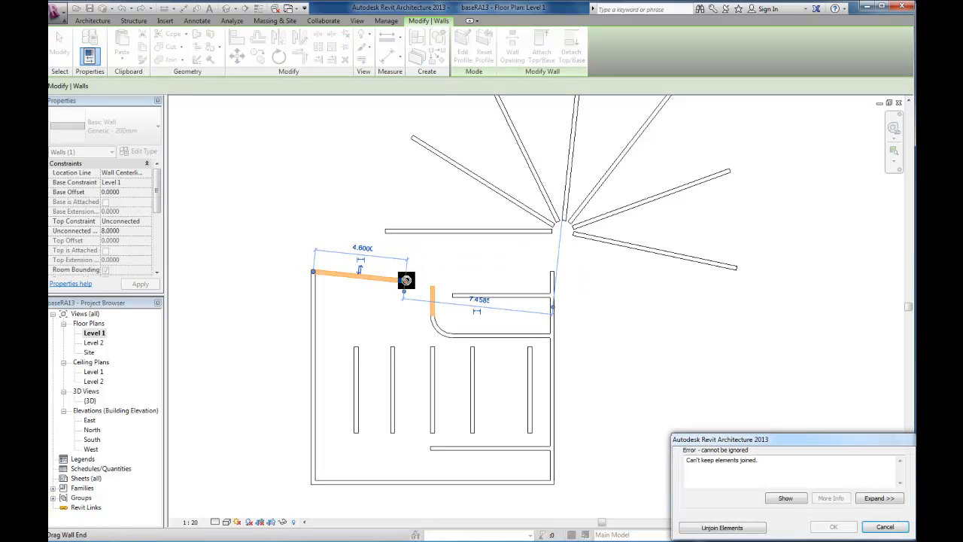
click(884, 527)
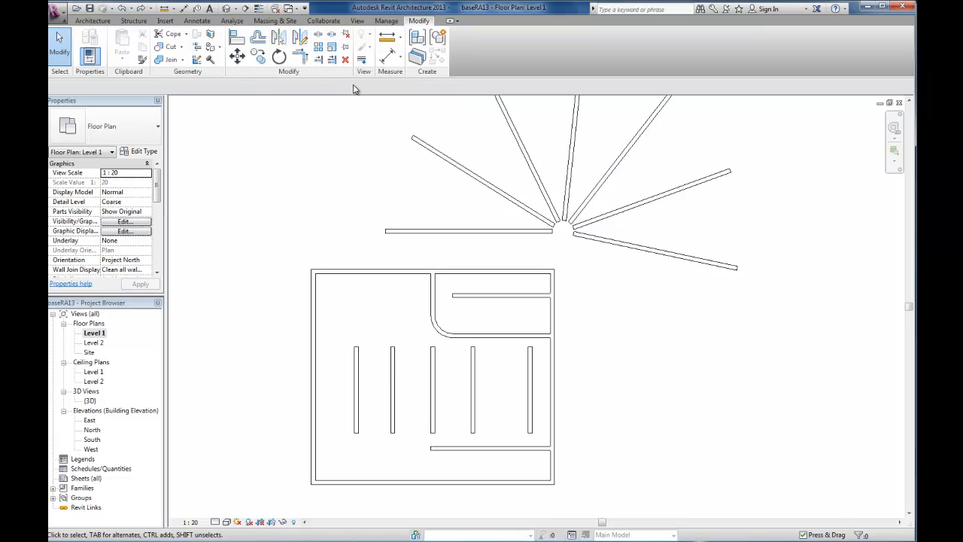
Delete the top exterior wall of the plan
click(402, 272)
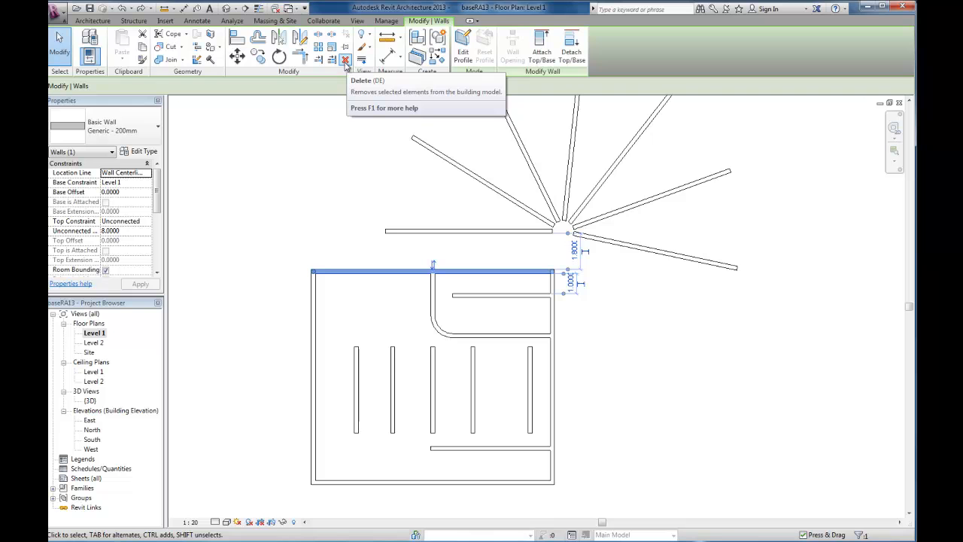
click(345, 61)
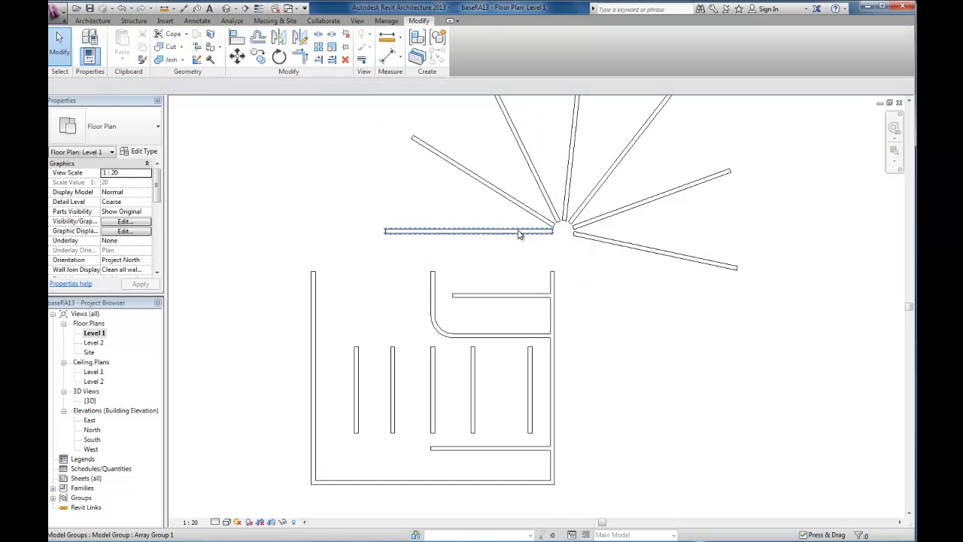
click(559, 234)
Pin the left exterior wall of the plan in place
click(313, 275)
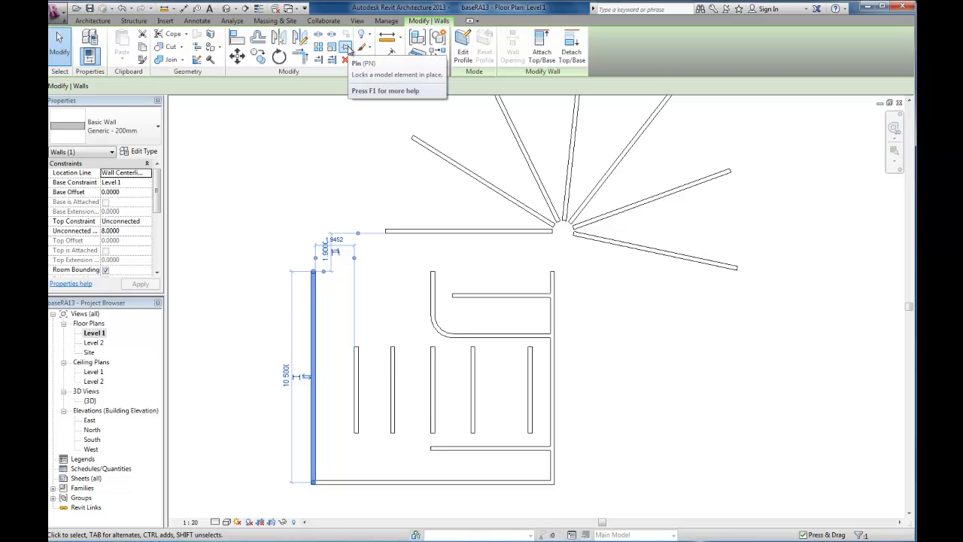
click(348, 47)
click(370, 264)
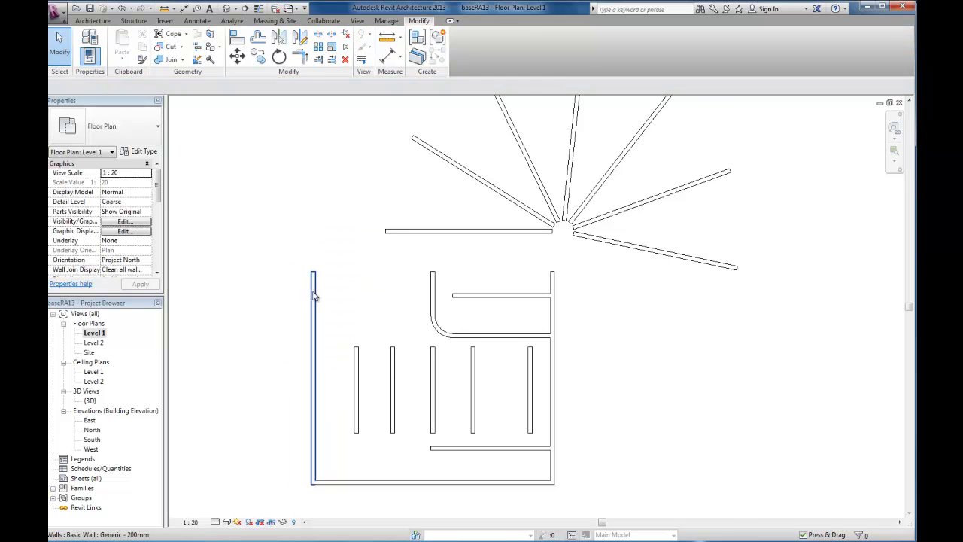
Delete the pinned left exterior wall, and undo the deletion
click(313, 297)
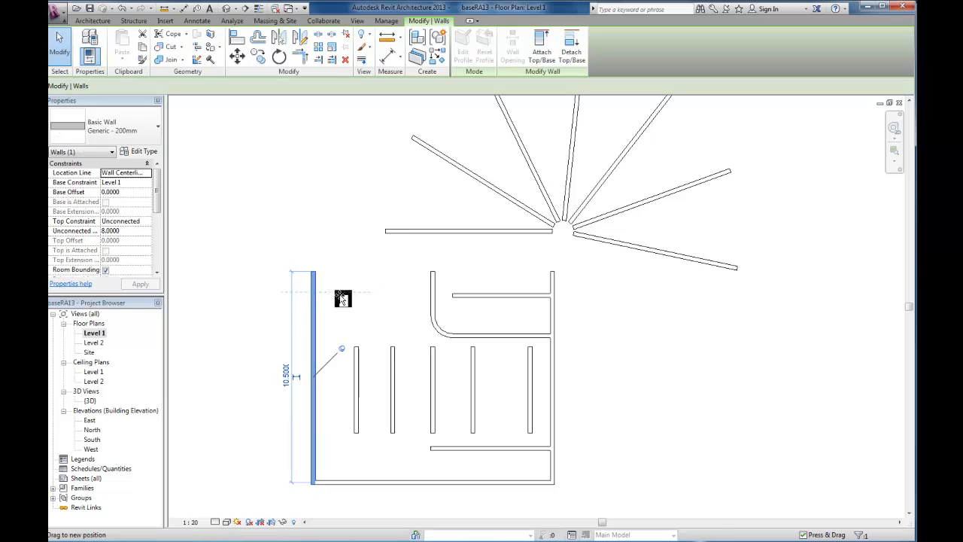
key(Delete)
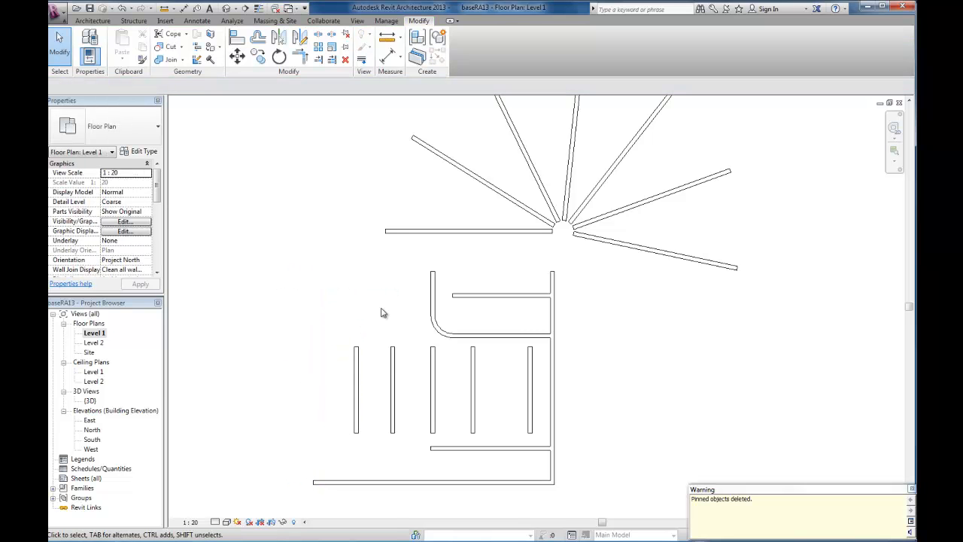
key(ctrl+z)
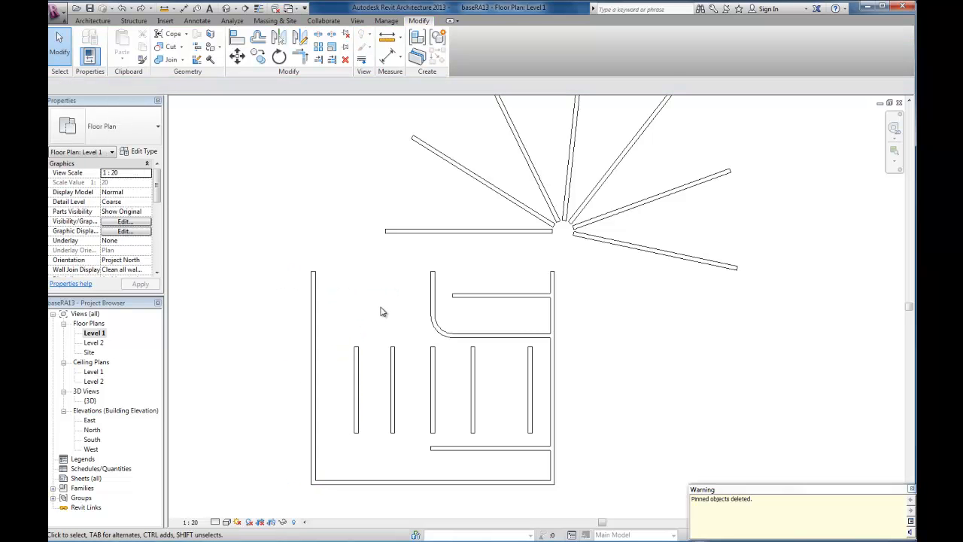
Select the pinned left exterior wall and the nearest vertical interior wall to compare their editing controls
click(313, 329)
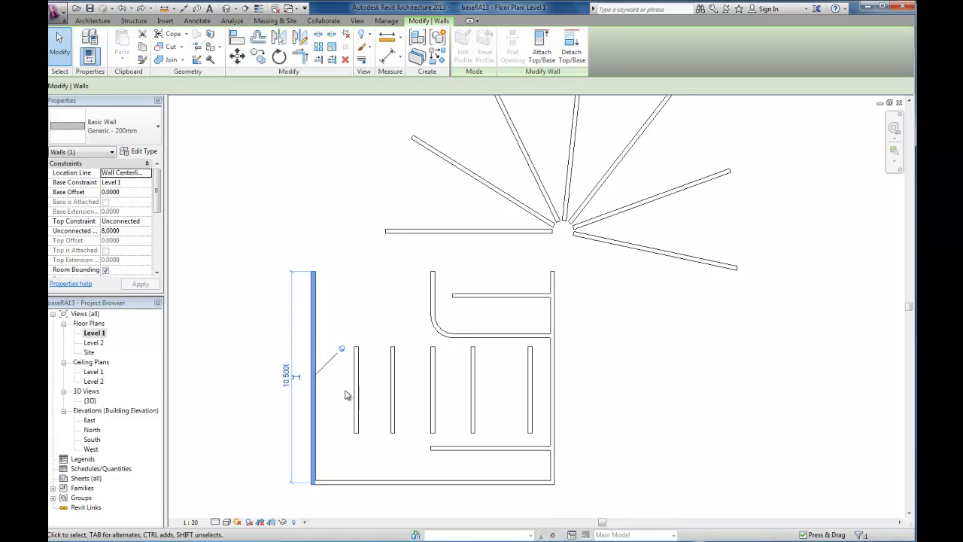
click(308, 445)
click(313, 444)
click(357, 395)
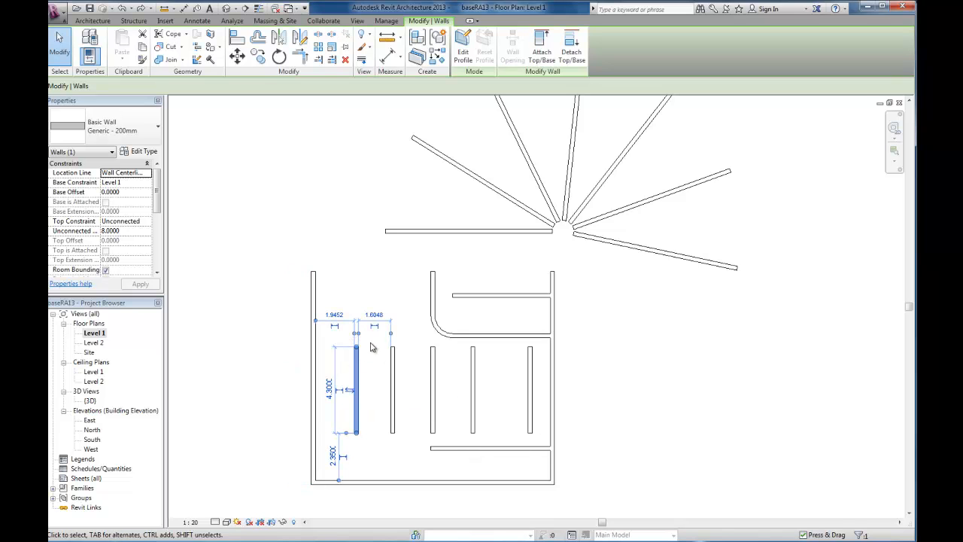
click(383, 452)
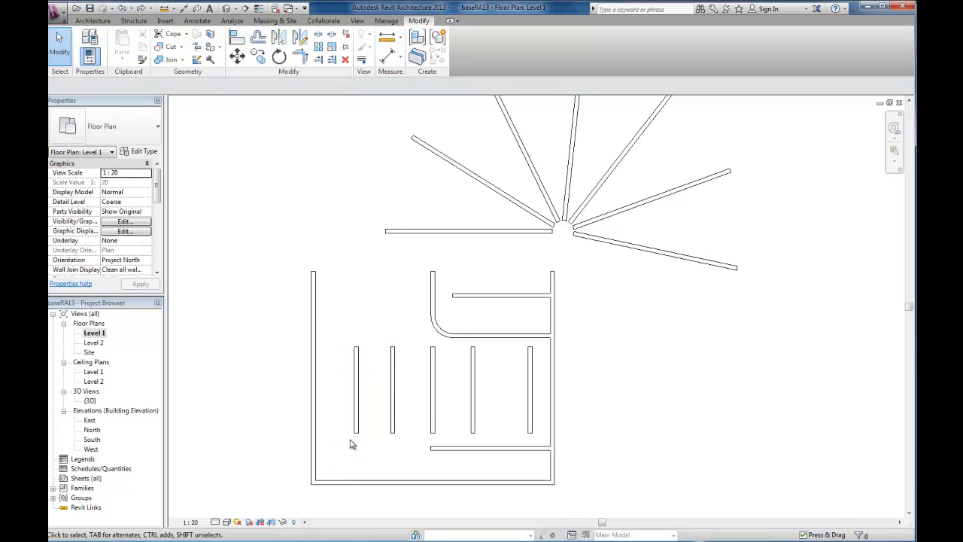
Unpin the left exterior wall of the plan
click(314, 274)
click(346, 34)
key(Escape)
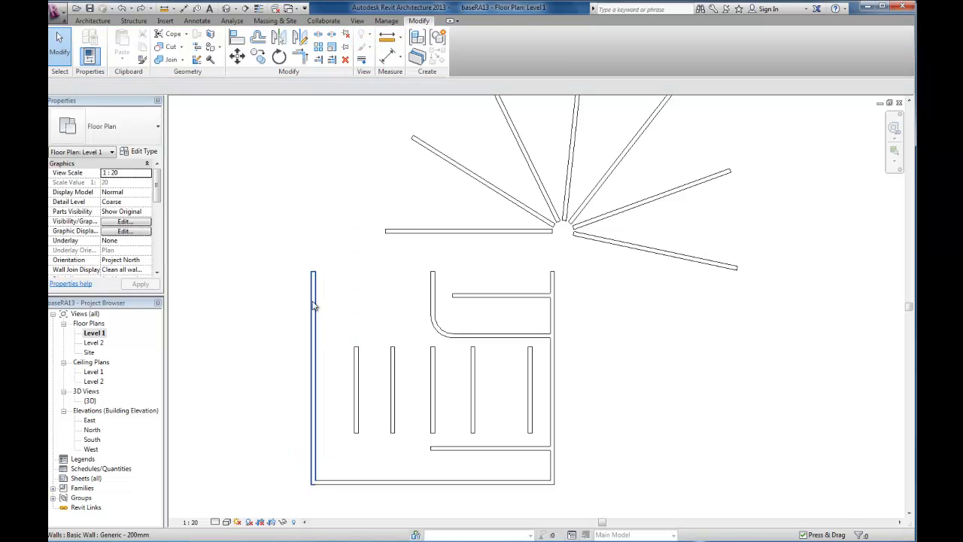
click(314, 299)
click(343, 352)
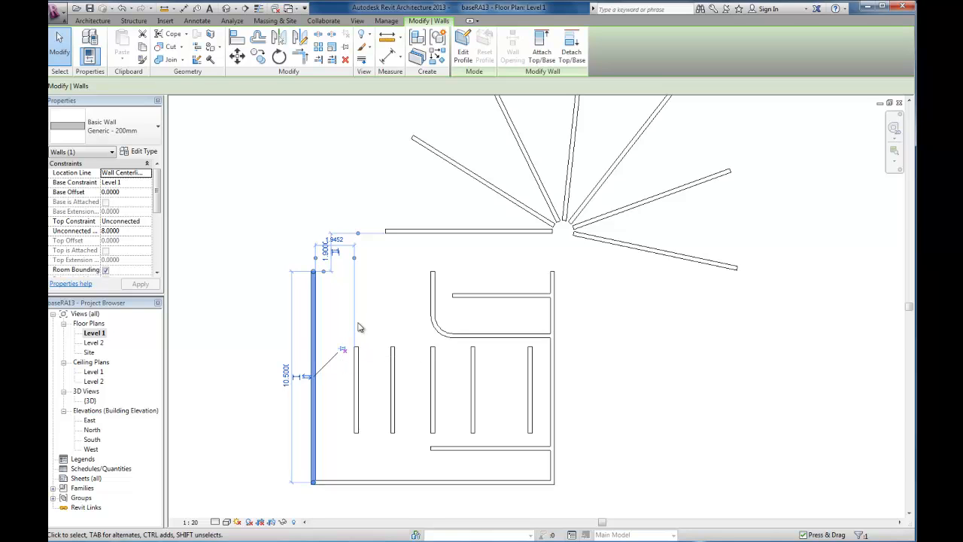
key(Escape)
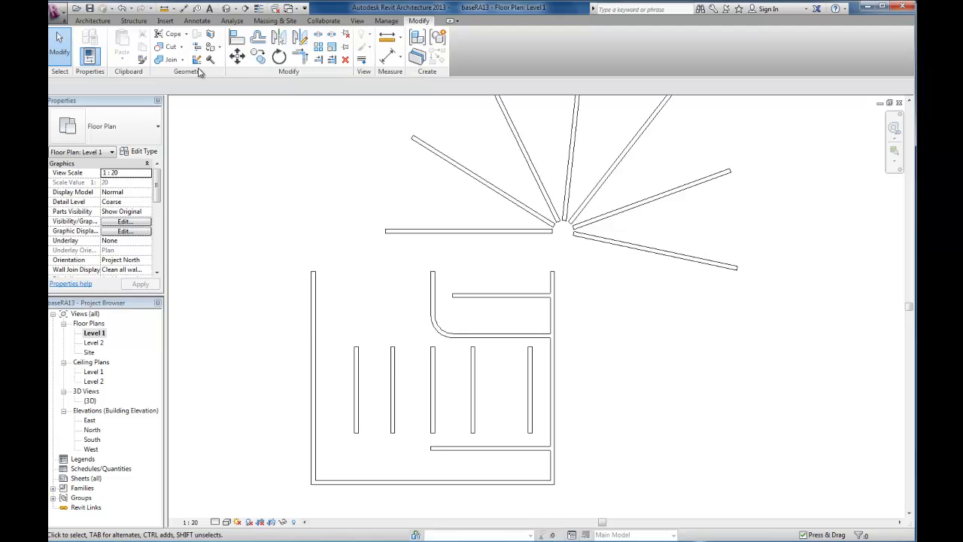
Start a floor on Level 1 and pick the left, bottom and right exterior walls as its boundary
click(92, 20)
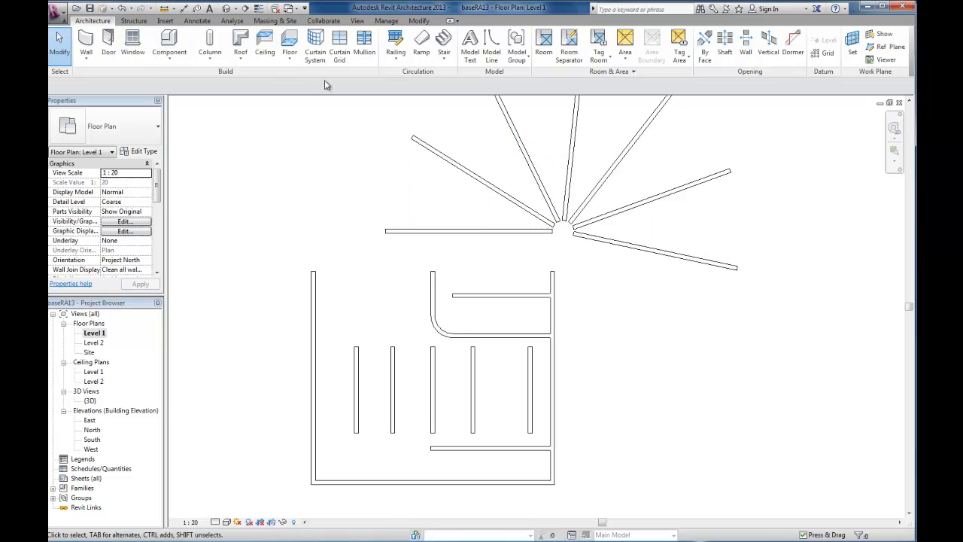
click(292, 43)
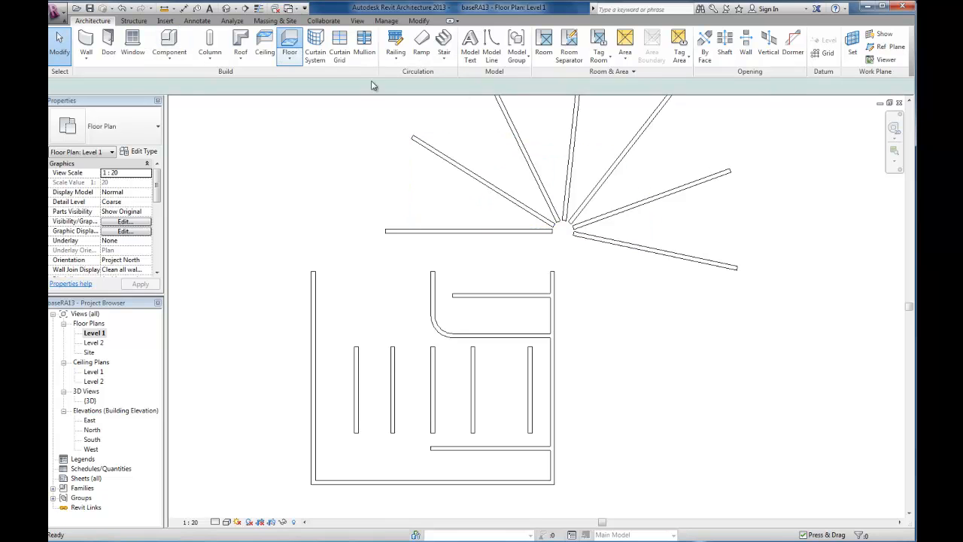
click(552, 34)
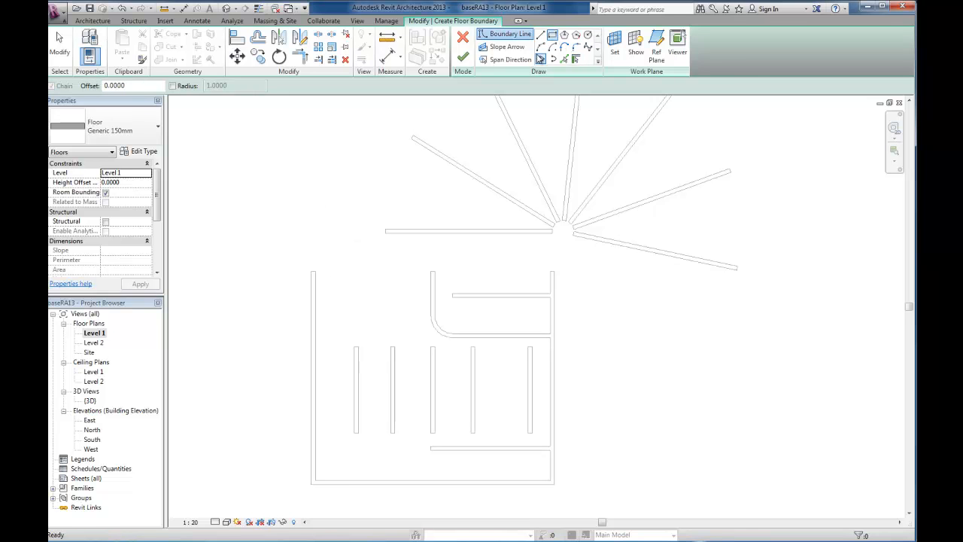
click(569, 59)
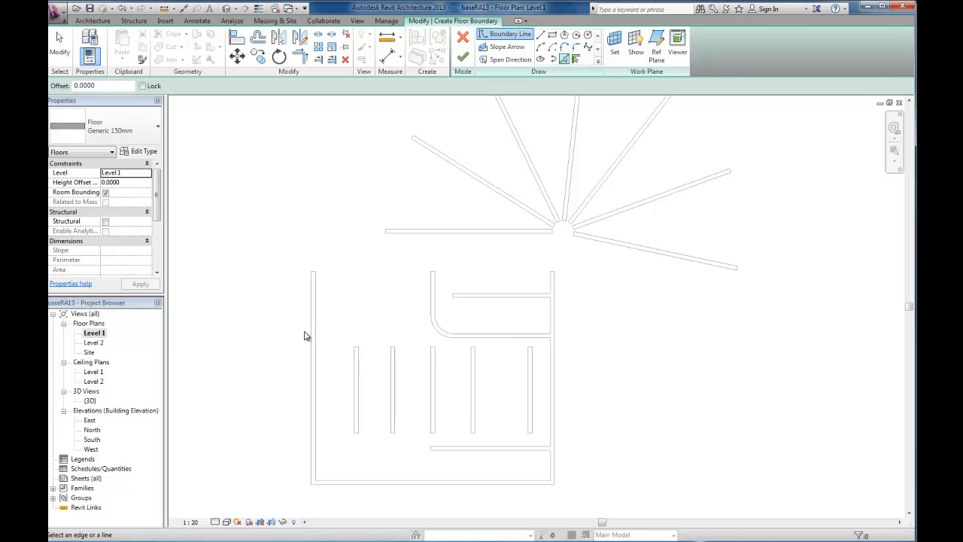
click(577, 60)
click(432, 485)
click(554, 400)
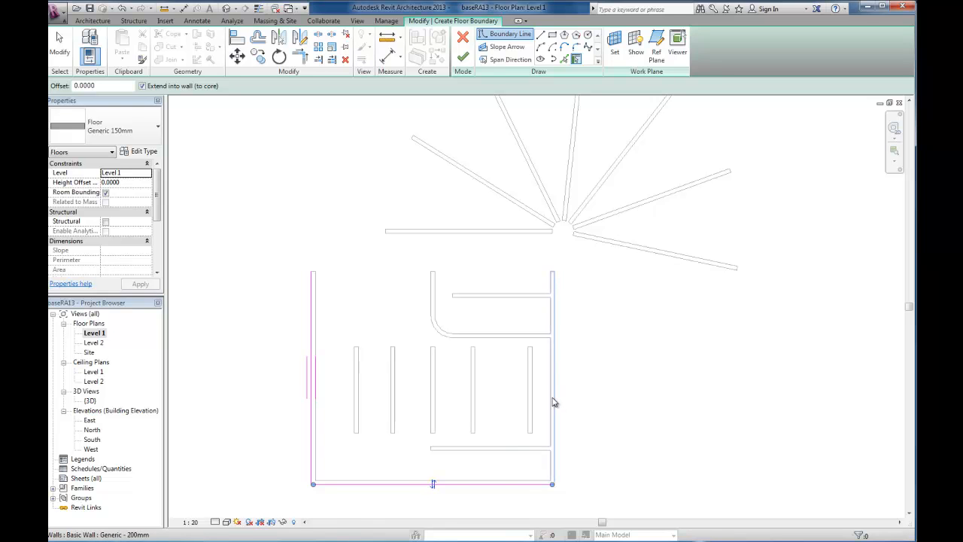
Close the floor boundary with a straight line across the open top ends of the side walls
click(541, 35)
click(554, 272)
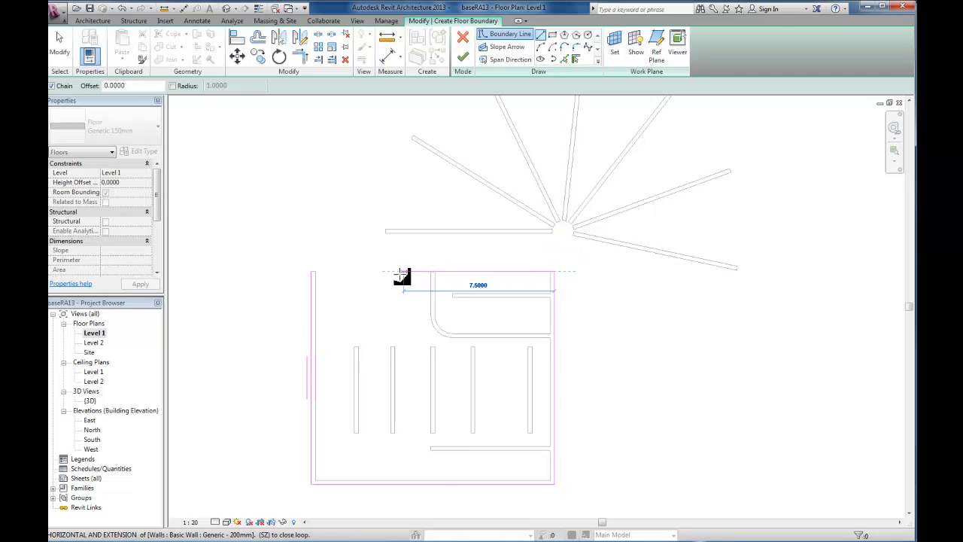
click(313, 272)
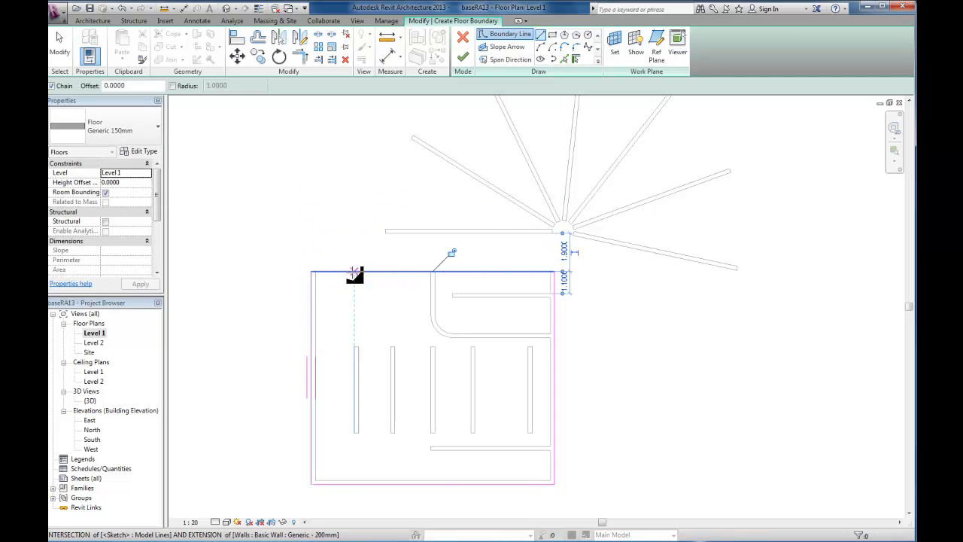
key(Escape)
key(Escape)
Move the floor boundary's top line down to the horizontal interior wall with the rounded corner, and discard the floor sketch
click(357, 273)
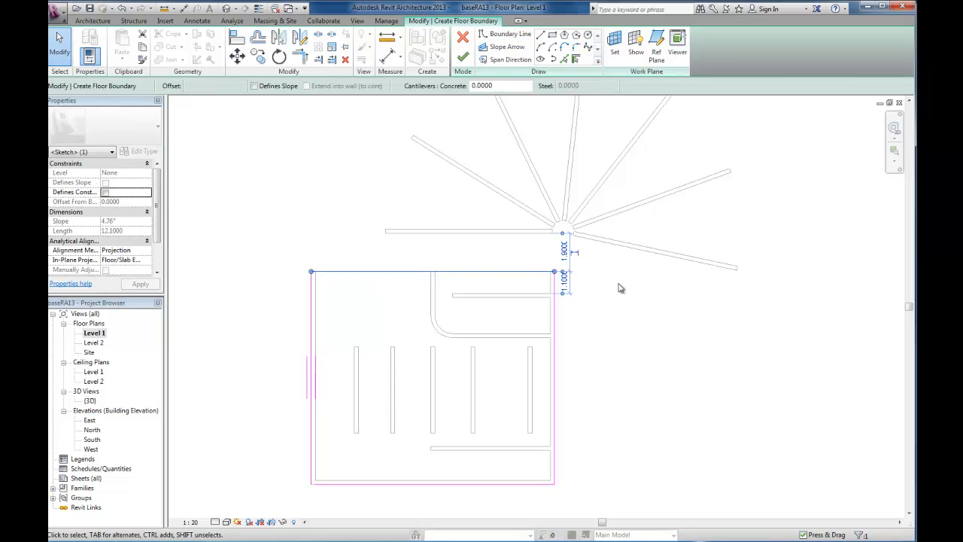
drag(507, 273, 494, 337)
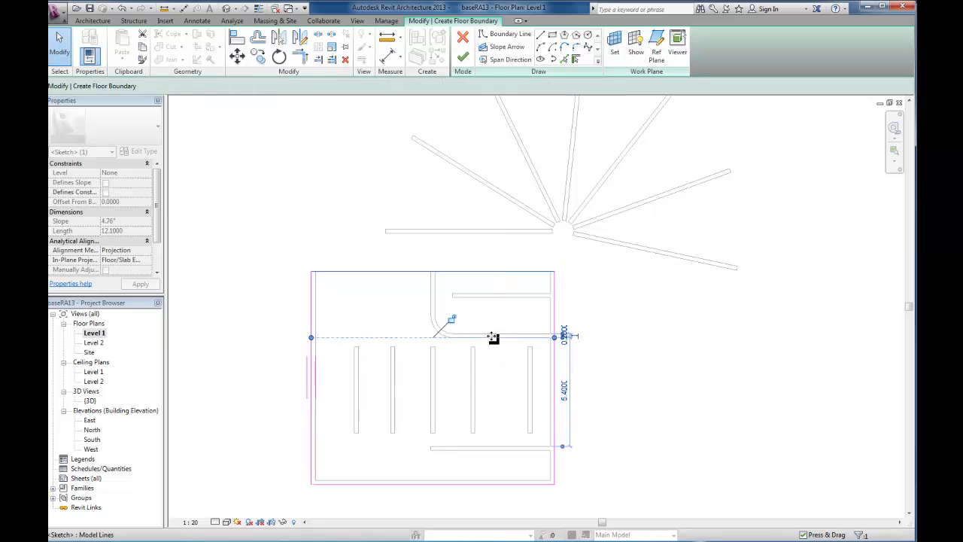
scroll(494, 338, down, 1)
click(462, 37)
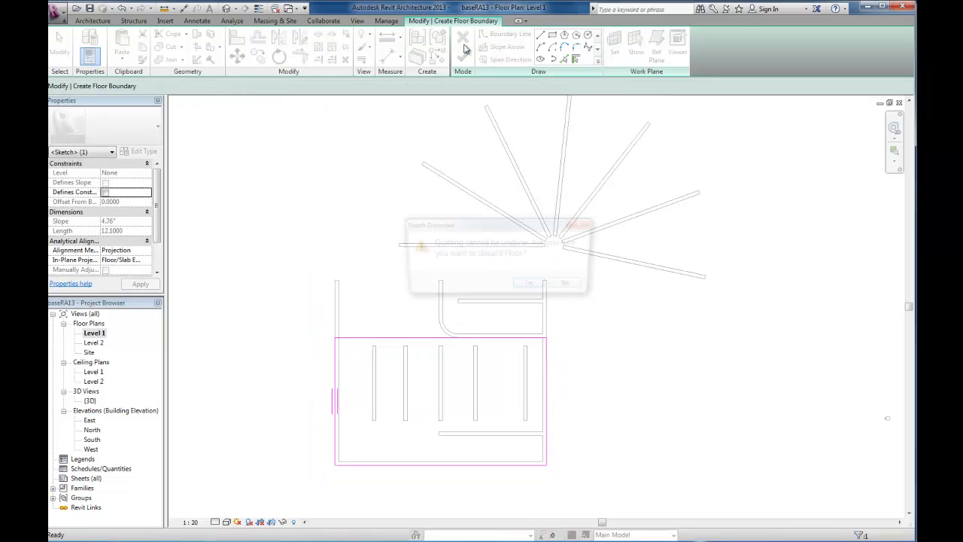
click(534, 288)
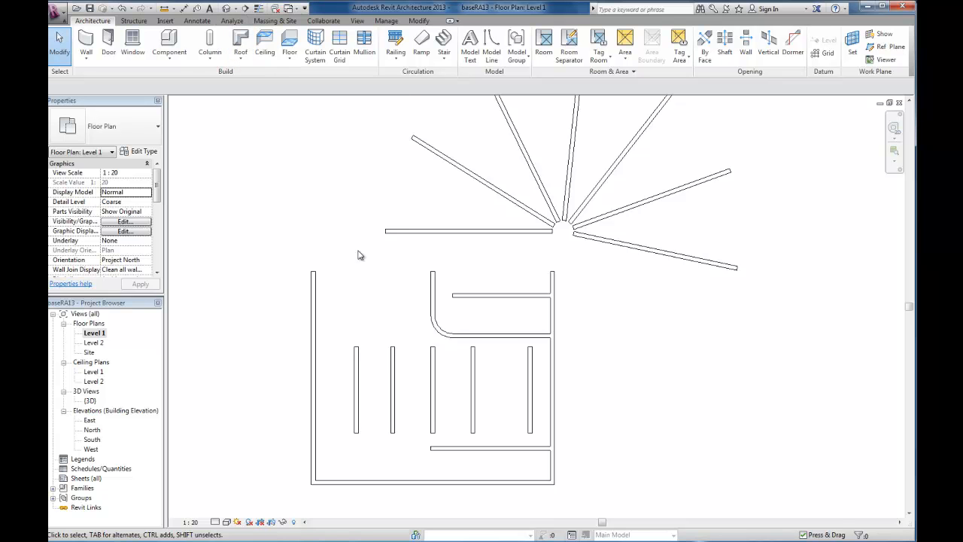
Move the witness line of the left exterior wall's horizontal temporary dimension to the second vertical interior wall
click(317, 294)
scroll(286, 293, up, 2)
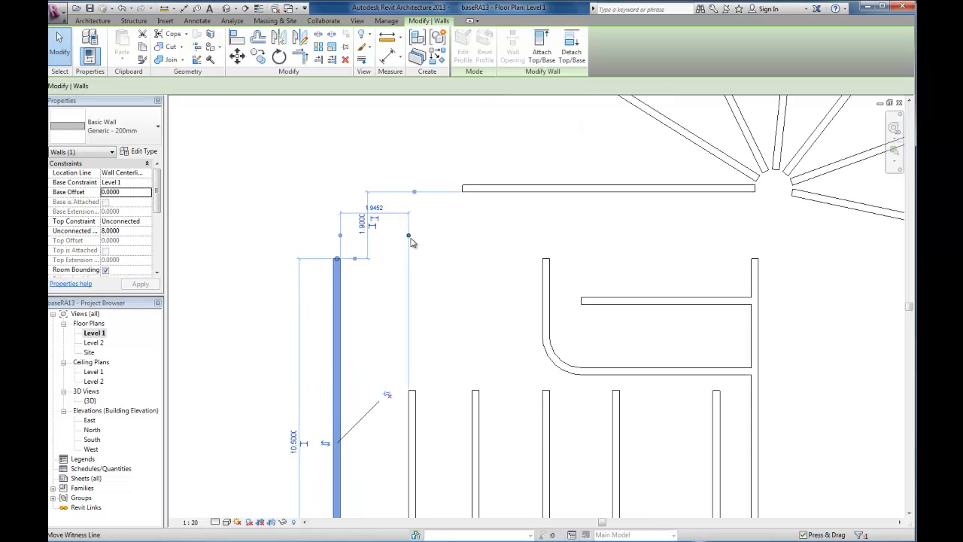
click(475, 412)
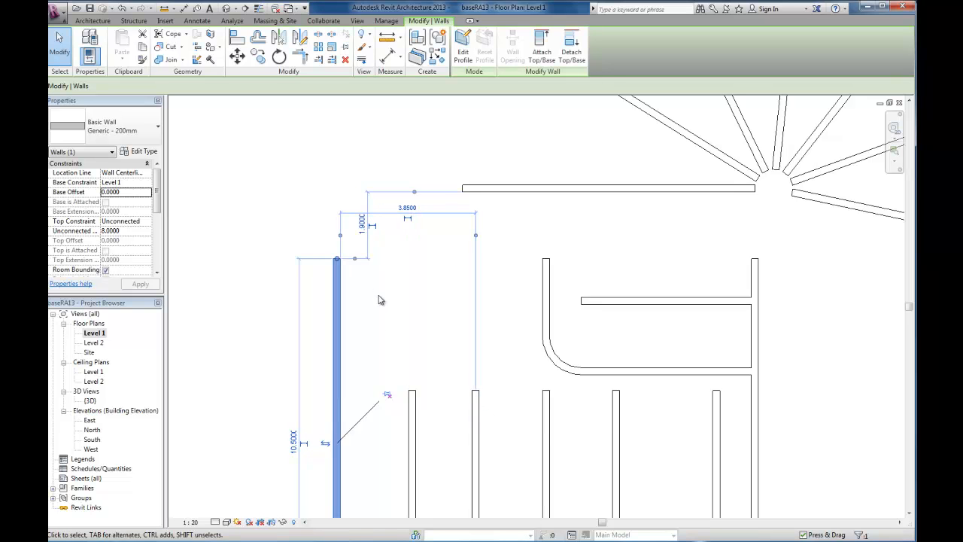
click(93, 21)
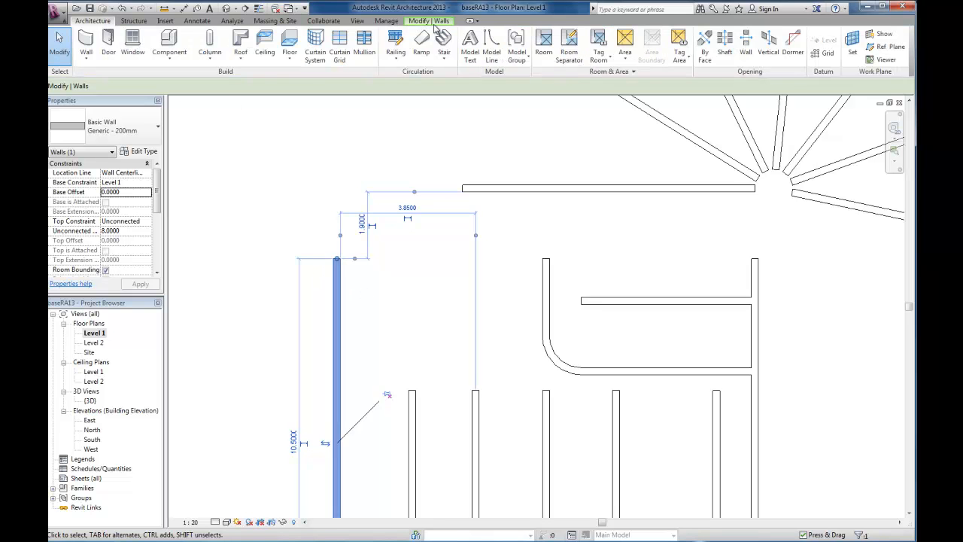
click(434, 23)
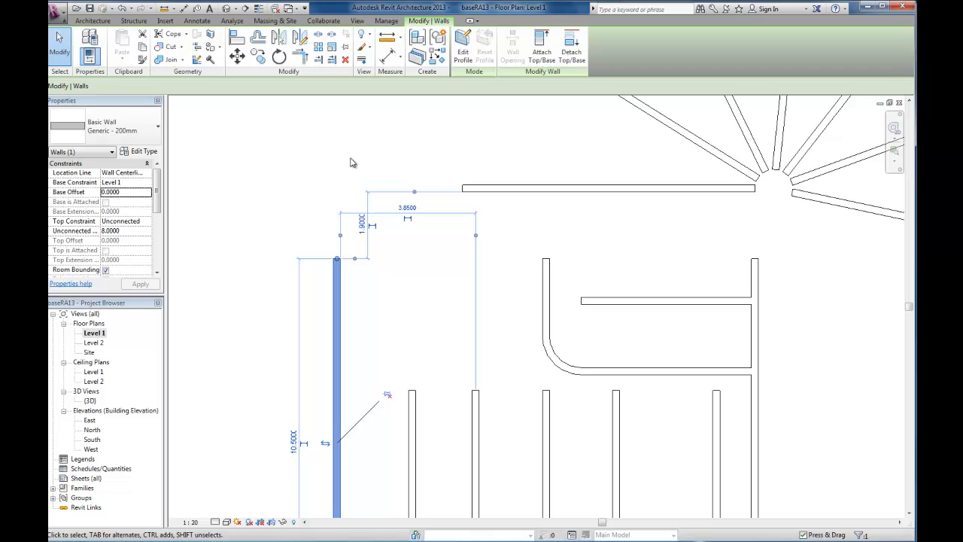
click(93, 21)
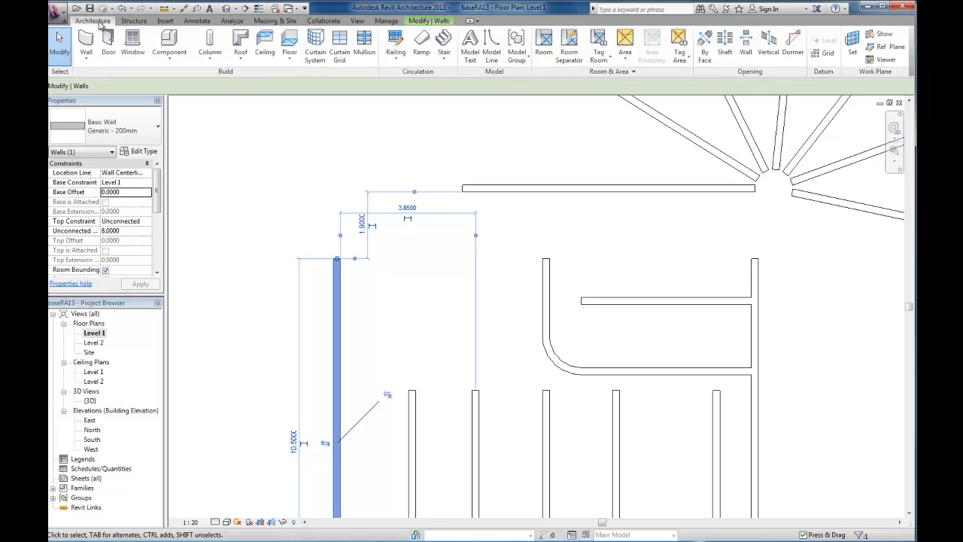